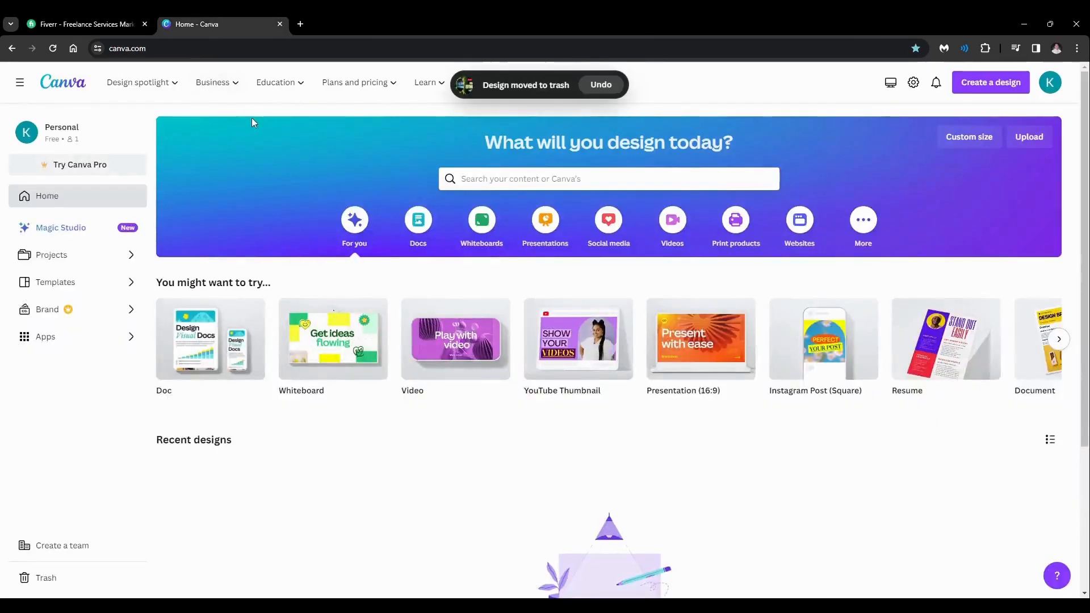
# - Search Canva's templates for "thumbnail"
pyautogui.click(580, 172)
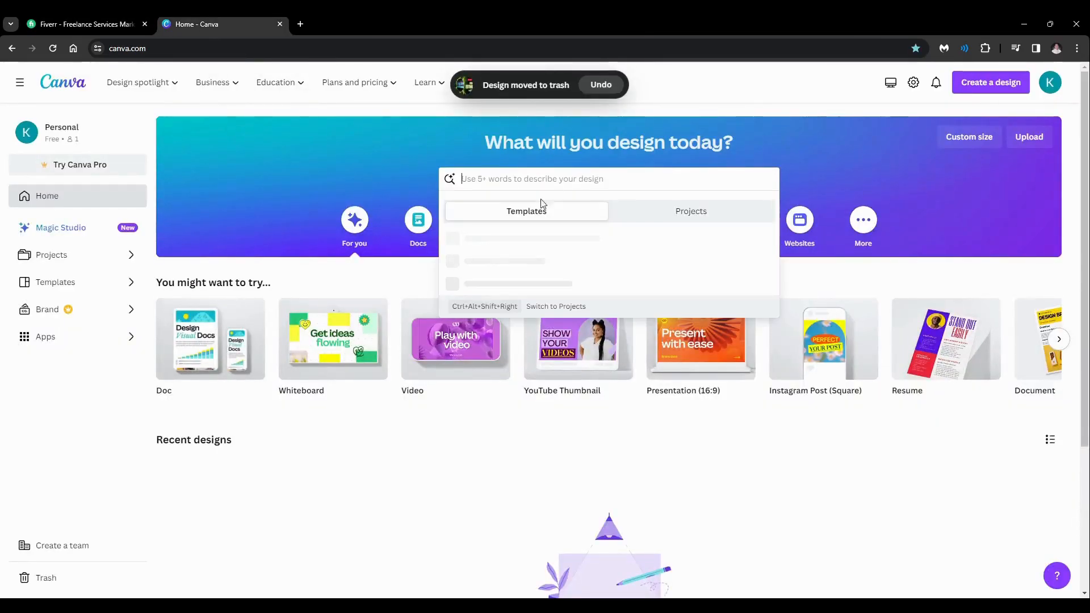
pyautogui.click(587, 197)
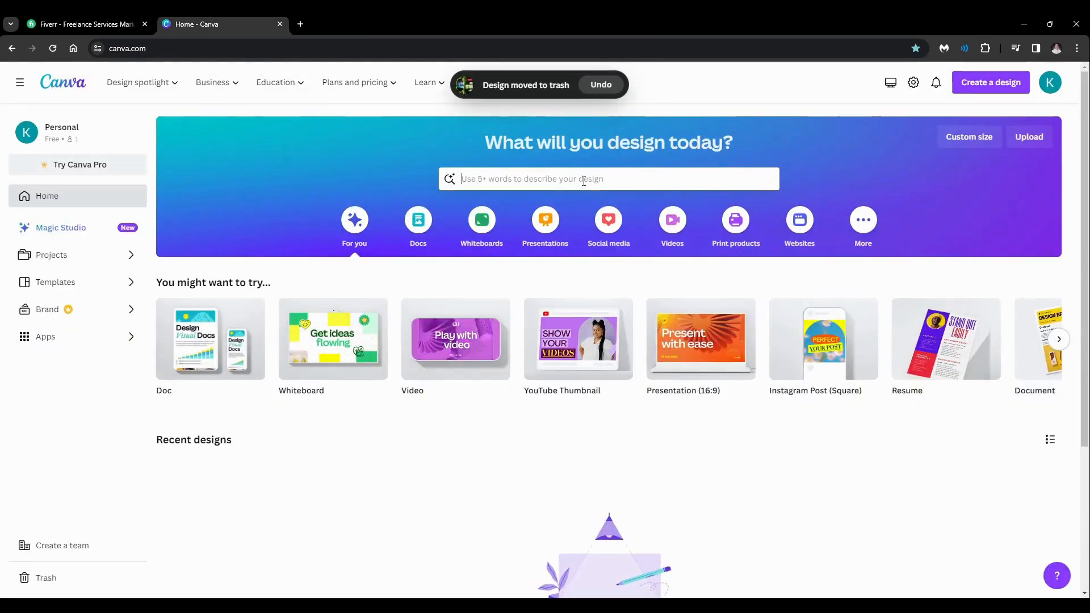
pyautogui.click(584, 181)
pyautogui.write('thumb')
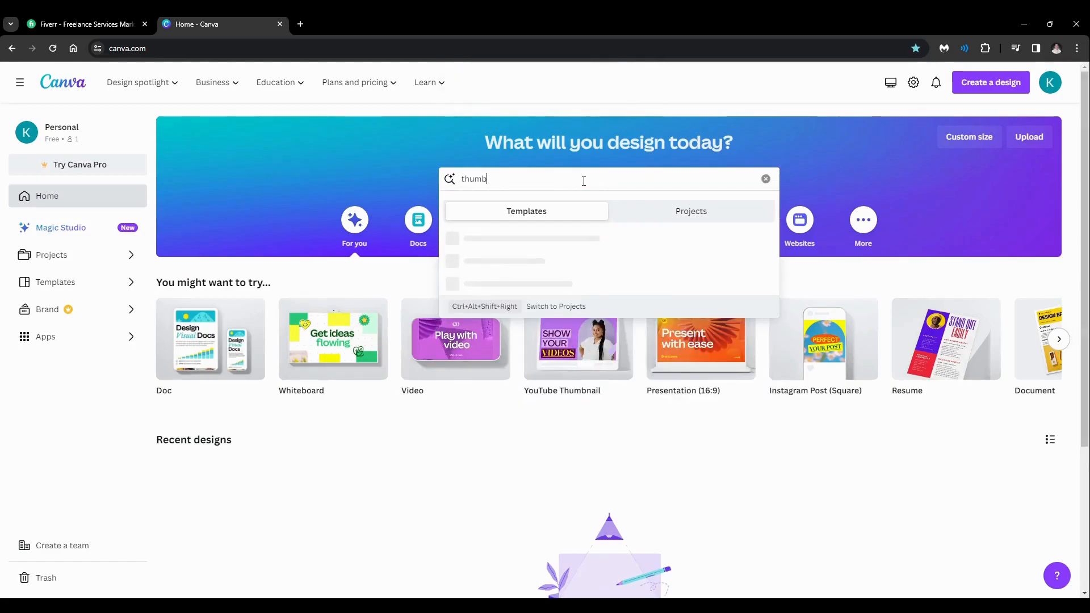
pyautogui.write('nail')
pyautogui.press('Return')
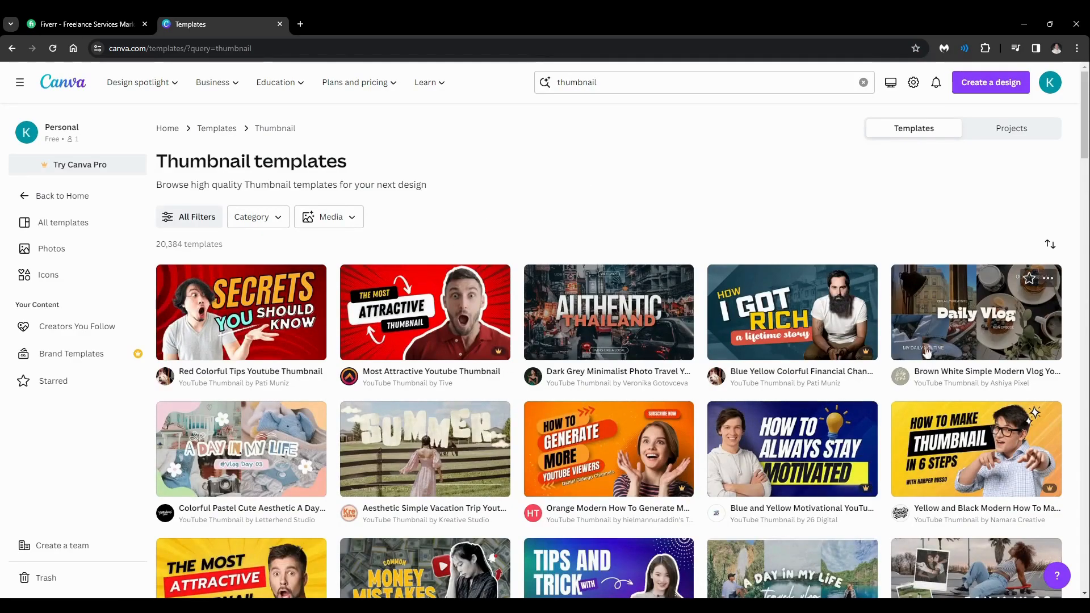
# - Browse the thumbnail template results and compare their designs for one suited to customising
pyautogui.scroll(-6, 942, 353)
pyautogui.scroll(2, 612, 429)
pyautogui.scroll(4, 612, 430)
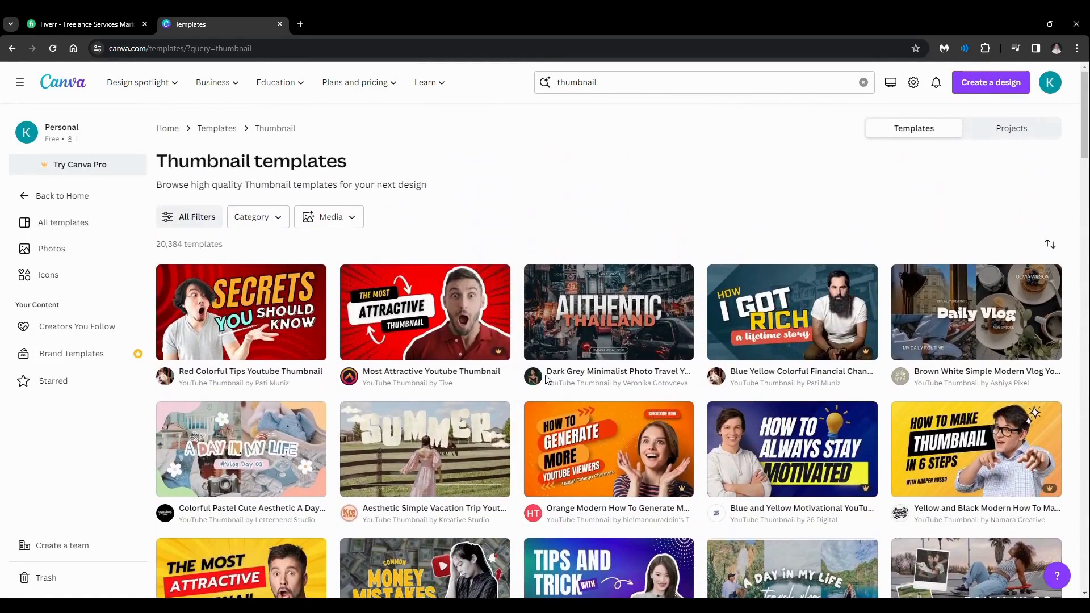
pyautogui.scroll(-3, 548, 380)
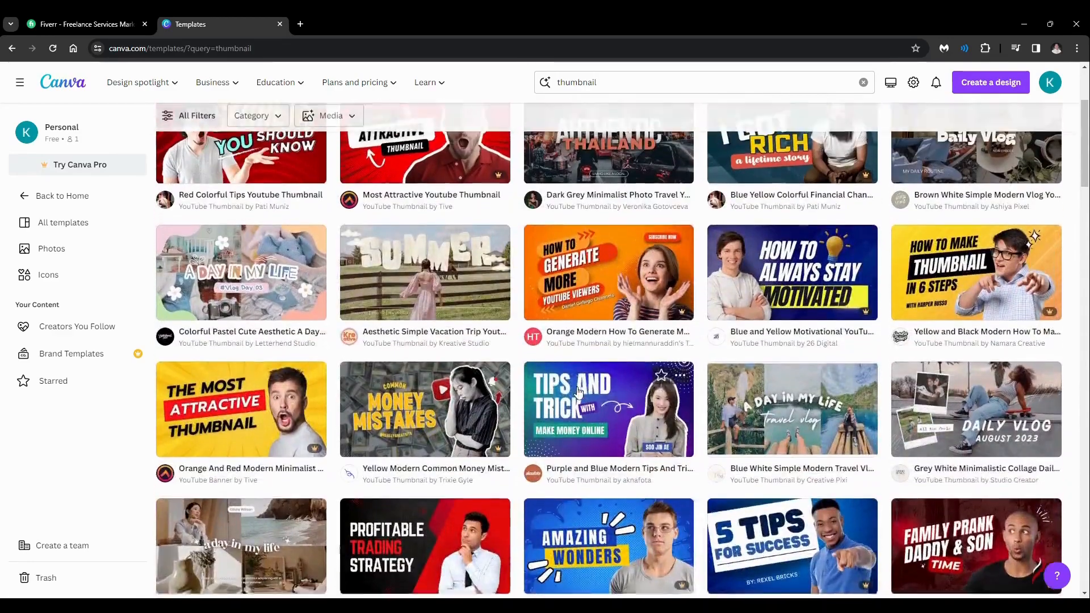
pyautogui.scroll(2, 646, 424)
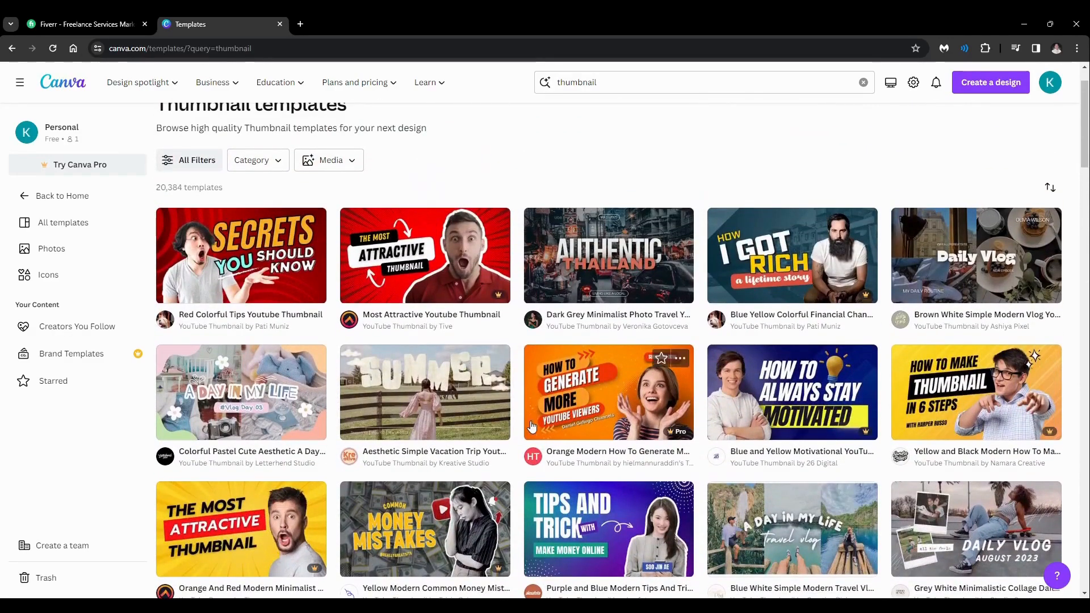
pyautogui.scroll(-1, 405, 419)
pyautogui.scroll(1, 554, 221)
pyautogui.scroll(-6, 738, 369)
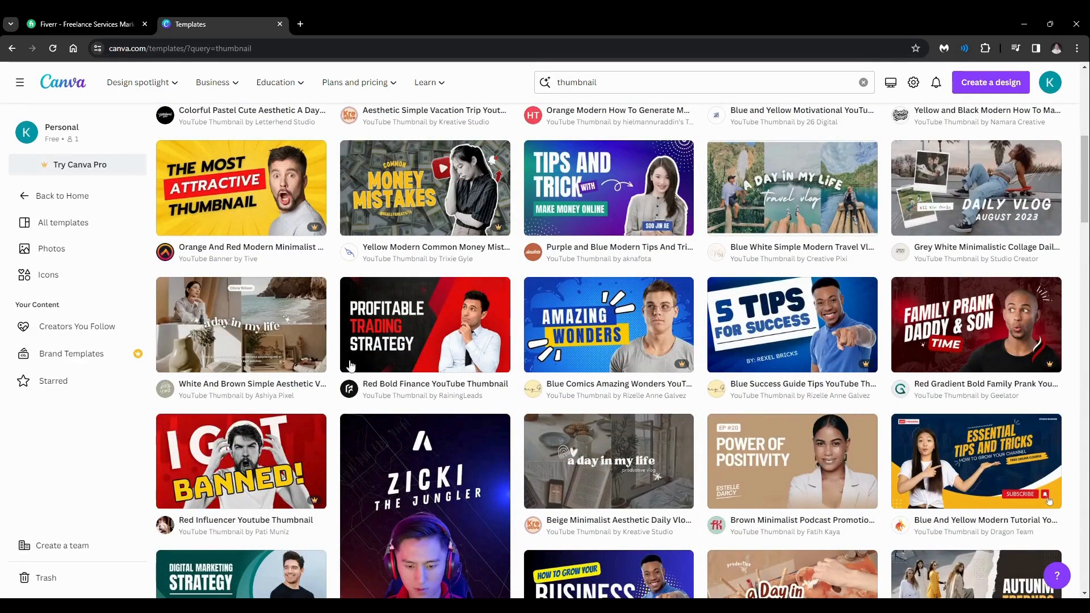
pyautogui.scroll(-1, 347, 364)
pyautogui.scroll(-2, 435, 324)
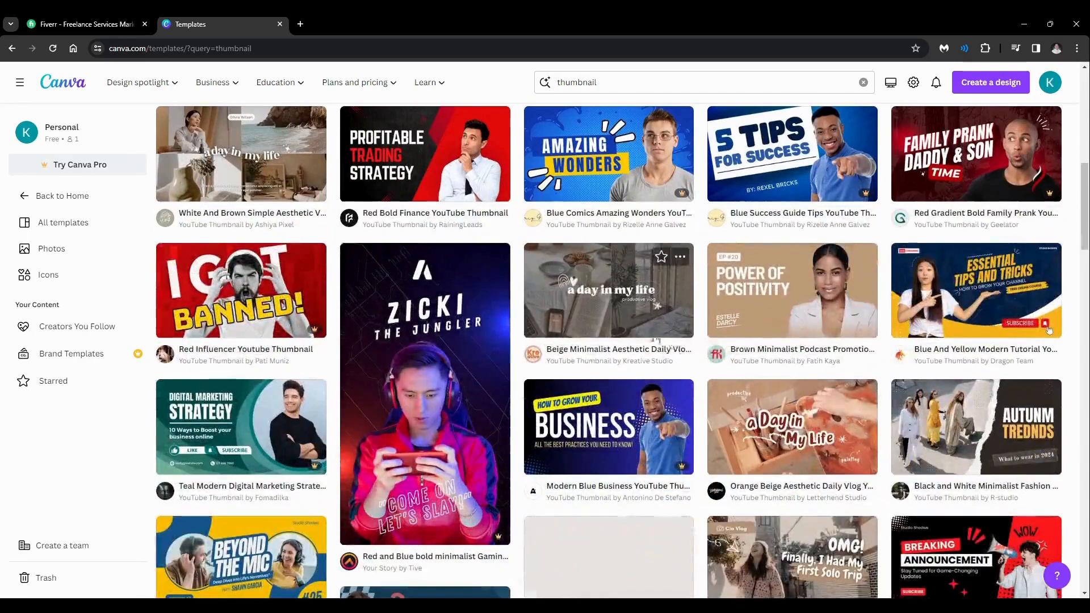
pyautogui.scroll(-2, 875, 392)
pyautogui.scroll(-4, 875, 392)
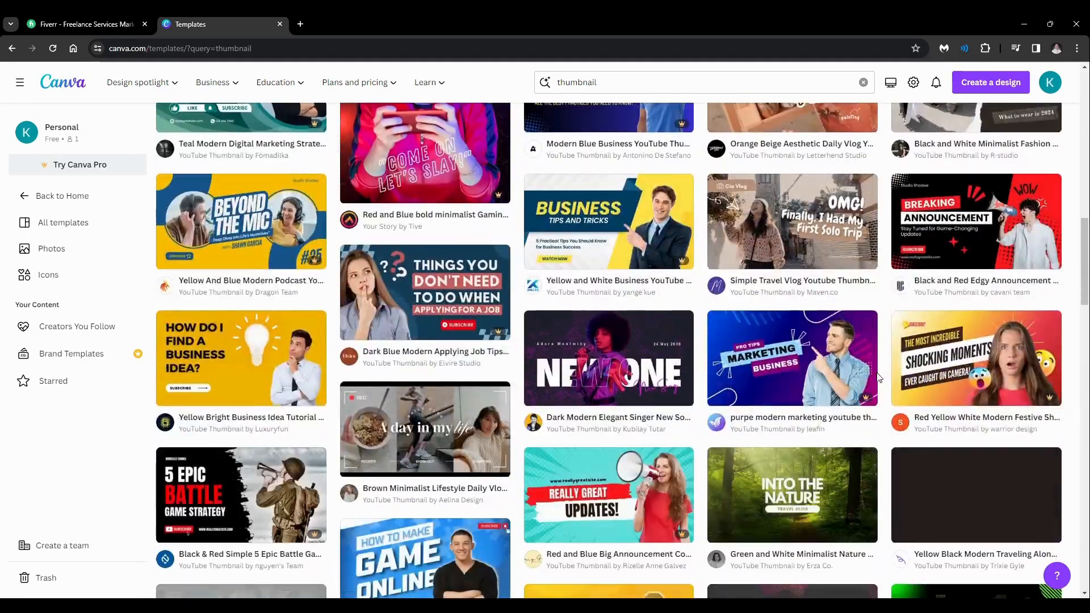
pyautogui.scroll(-2, 915, 437)
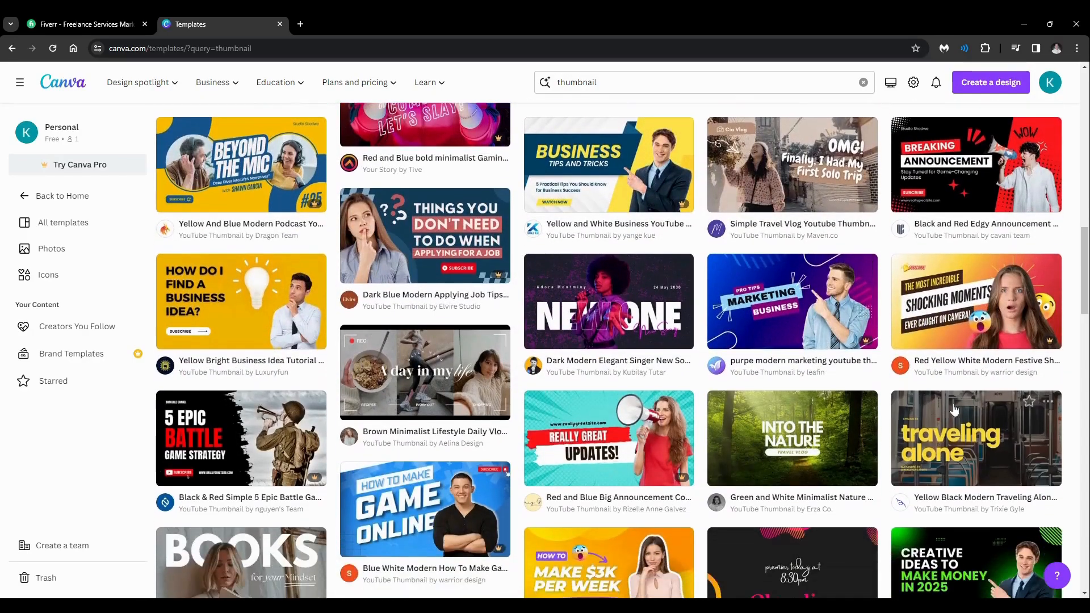
pyautogui.scroll(-1, 944, 427)
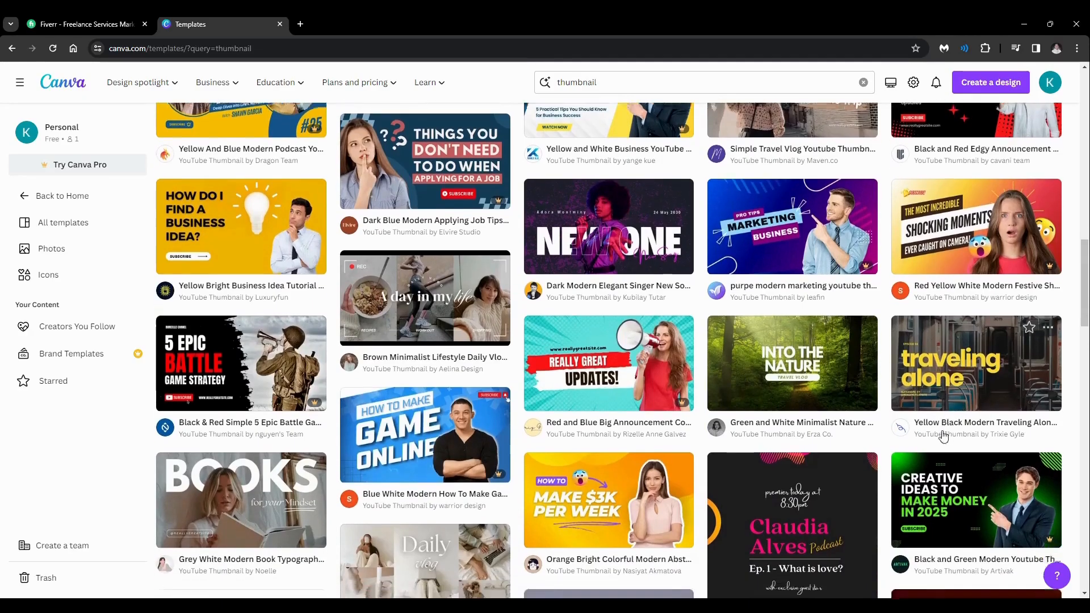
pyautogui.scroll(-4, 485, 397)
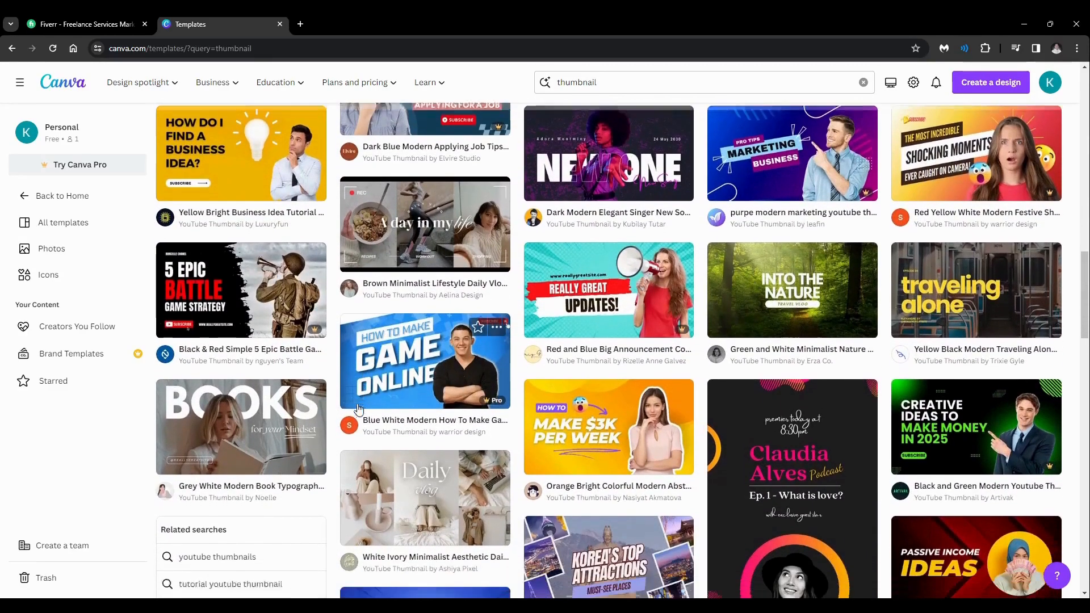
pyautogui.scroll(-3, 484, 430)
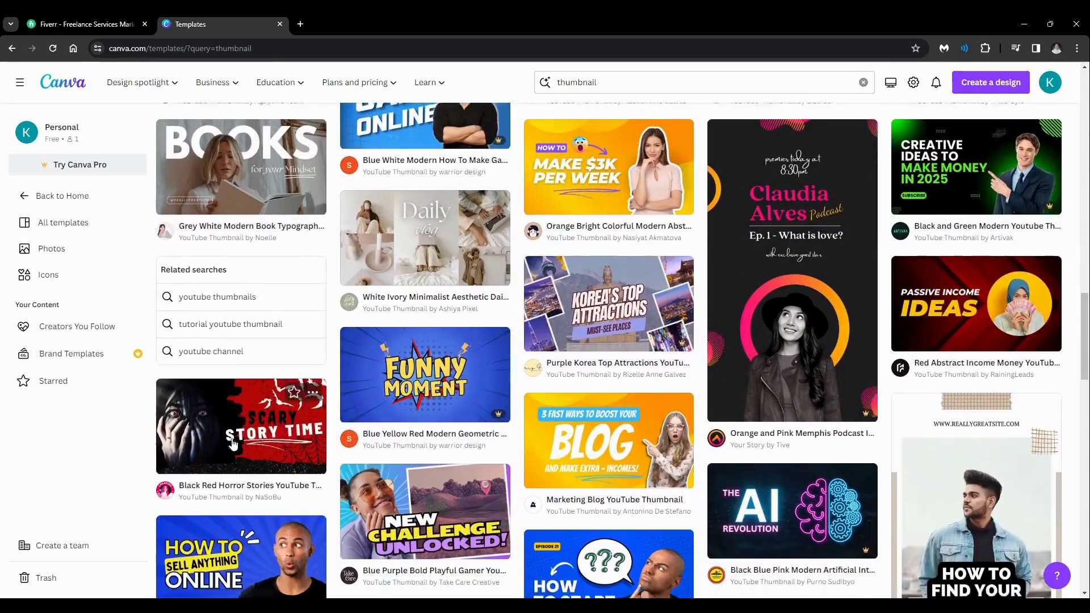
pyautogui.scroll(-1, 802, 390)
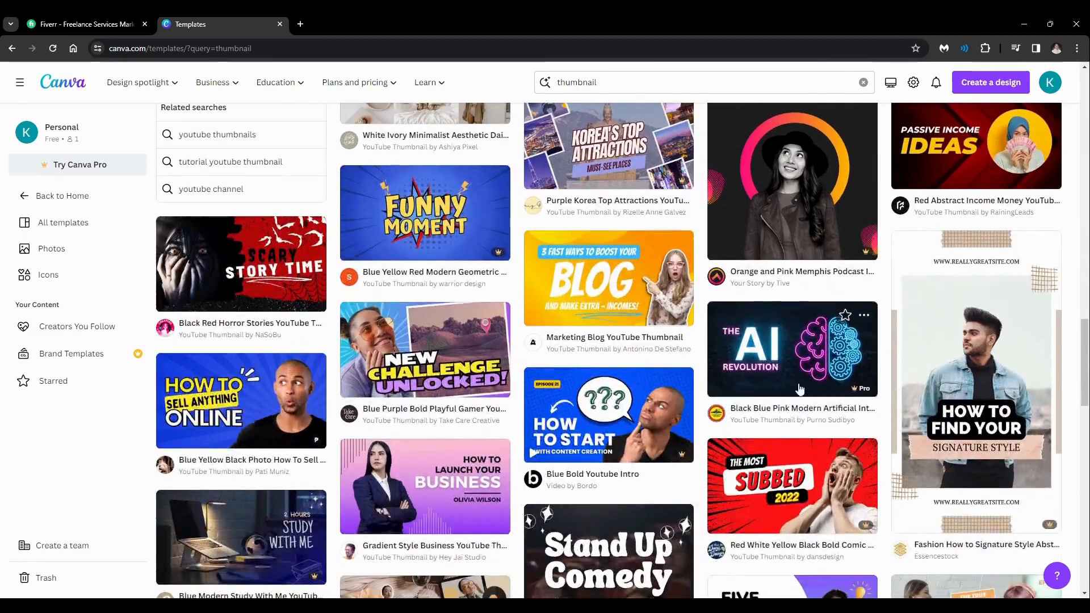
pyautogui.scroll(-1, 804, 436)
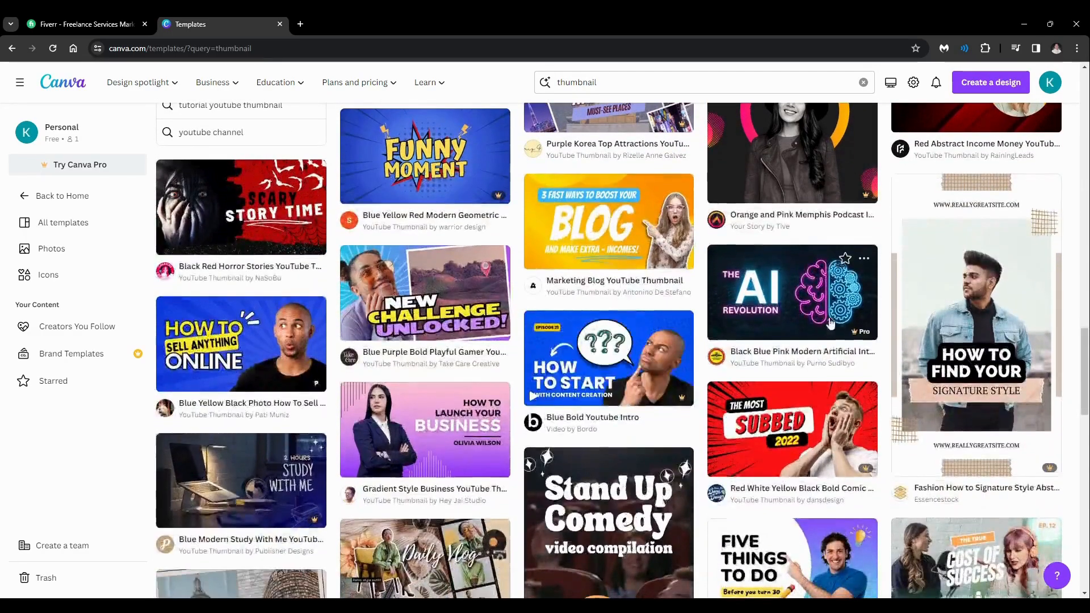
pyautogui.moveTo(859, 336)
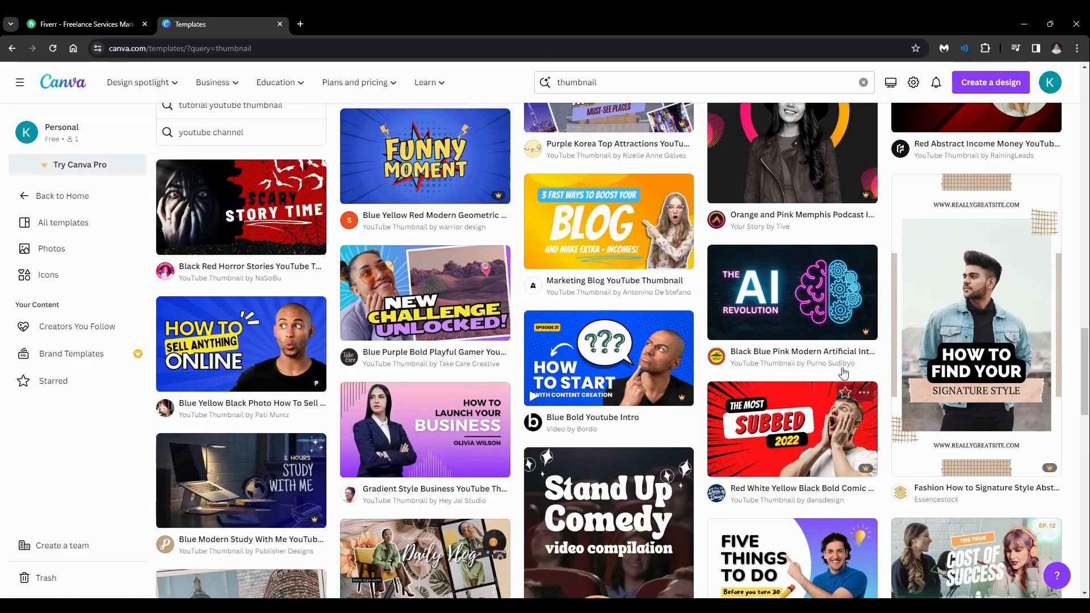
pyautogui.scroll(-3, 835, 409)
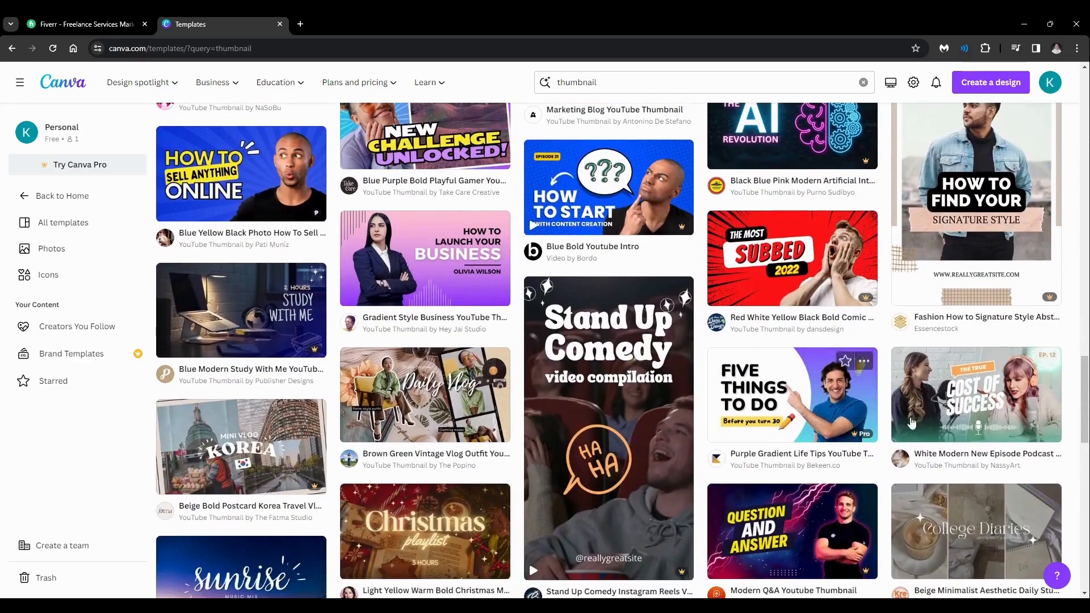
pyautogui.scroll(-2, 835, 409)
pyautogui.scroll(-4, 516, 426)
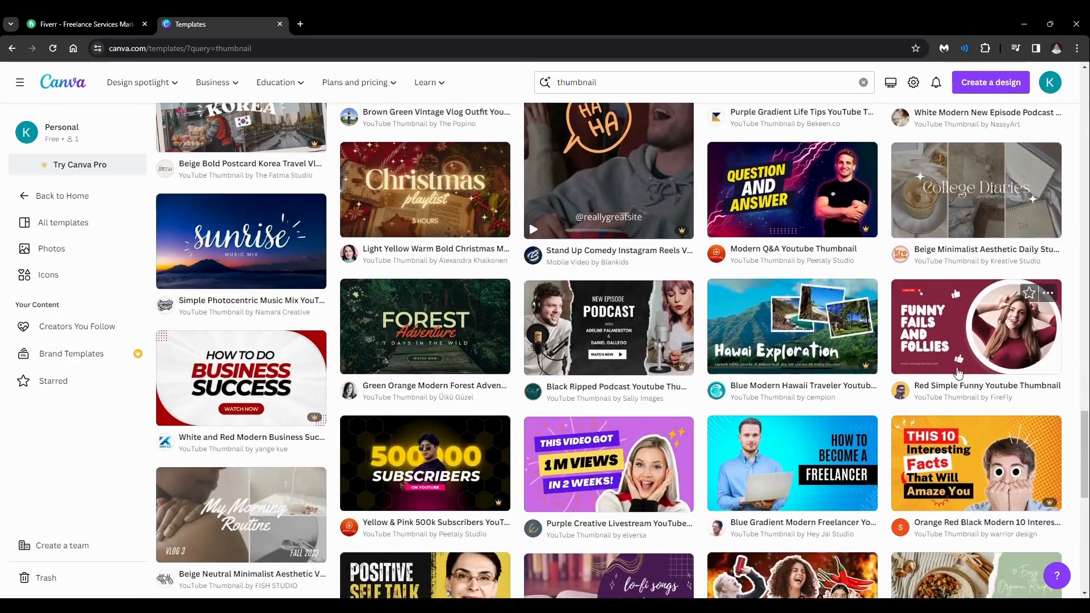
pyautogui.scroll(-1, 1037, 380)
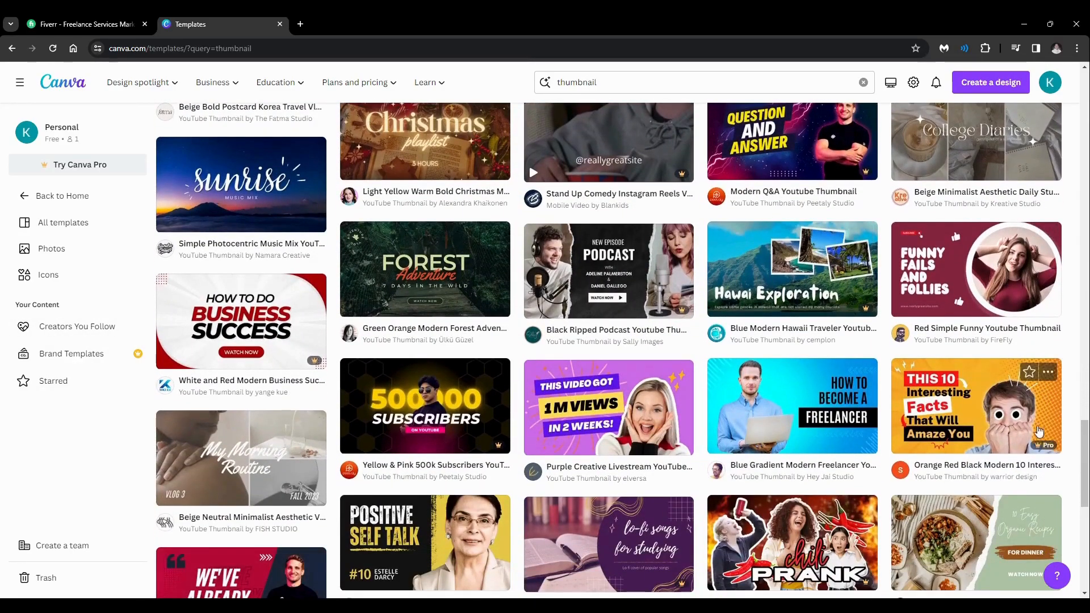
pyautogui.scroll(-2, 1043, 432)
pyautogui.scroll(-2, 457, 467)
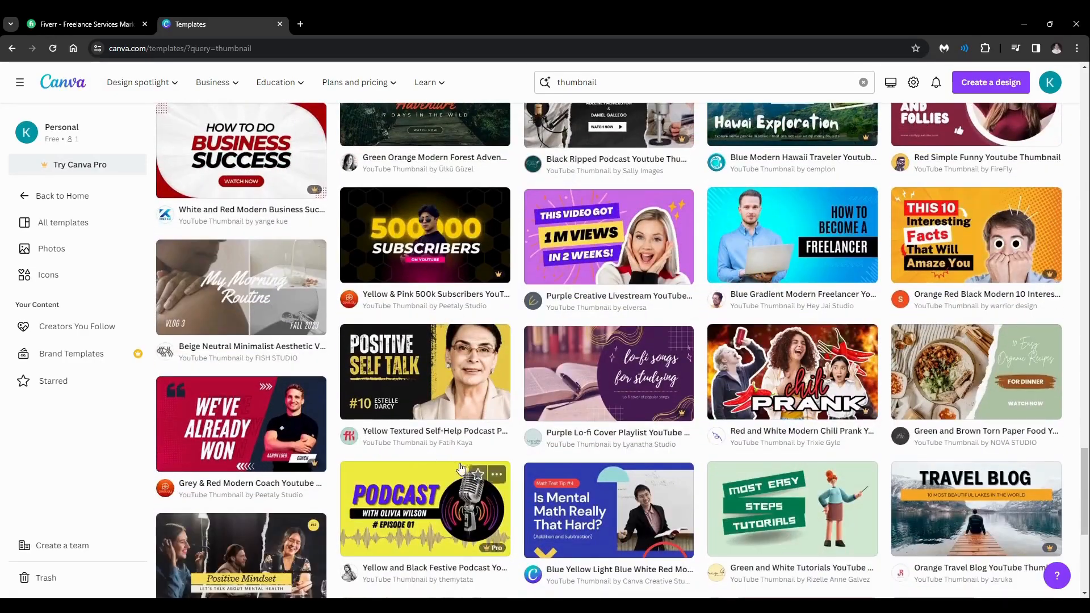
# - Refine the template search to "youtube thumbnail"
pyautogui.scroll(15, 457, 467)
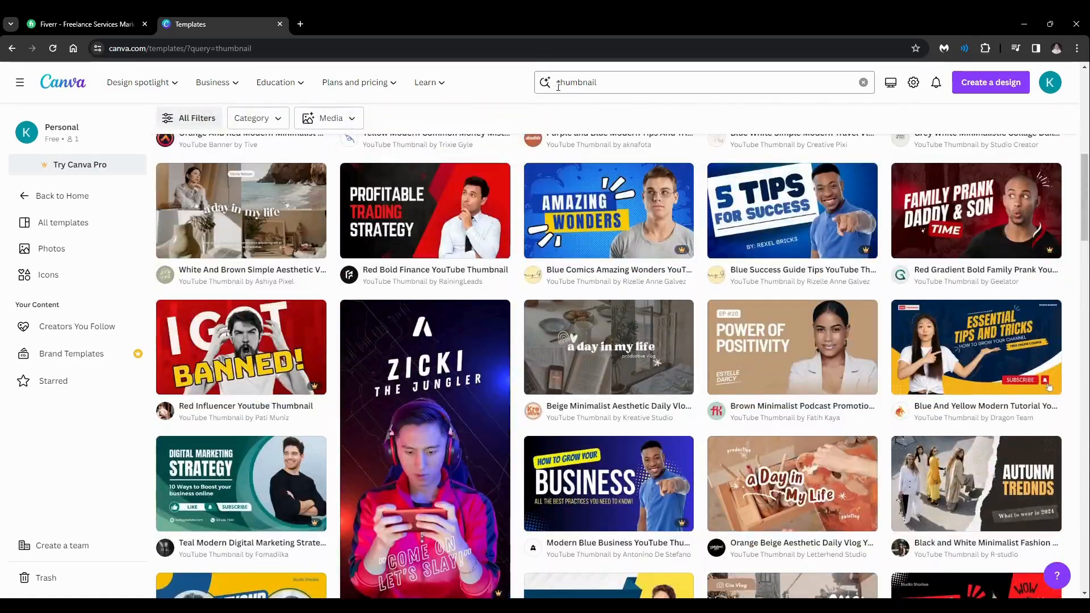
pyautogui.click(558, 86)
pyautogui.write('yo')
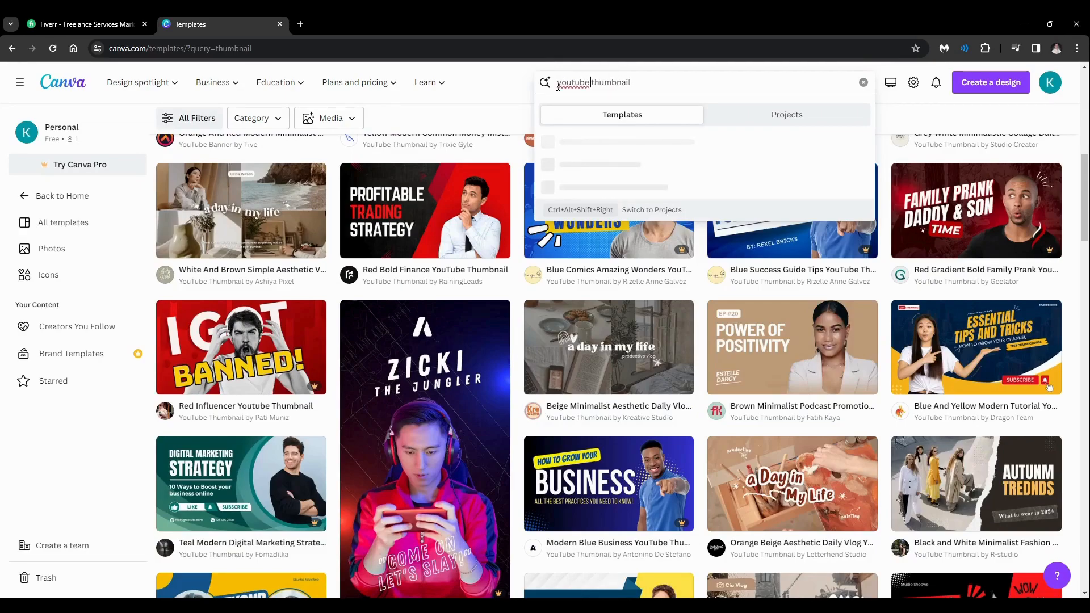
pyautogui.write('utube')
pyautogui.press('Return')
# - Choose the Yellow & Black Modern Gaming Youtube Thumbnail template and open it for customising
pyautogui.scroll(-2, 613, 397)
pyautogui.scroll(2, 681, 396)
pyautogui.scroll(-2, 1000, 370)
pyautogui.scroll(2, 1066, 340)
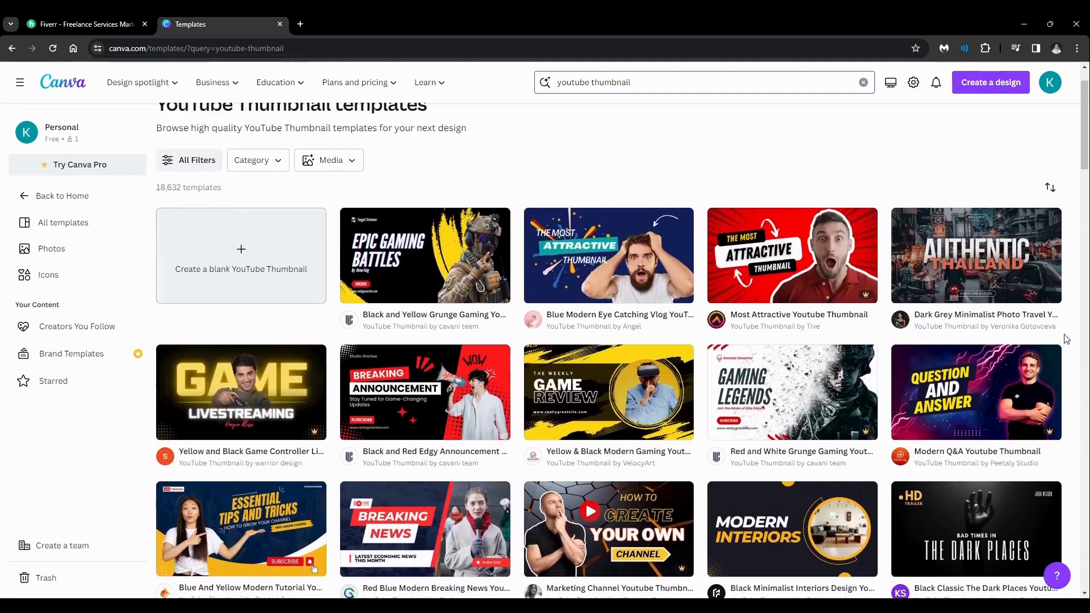
pyautogui.scroll(-2, 1078, 371)
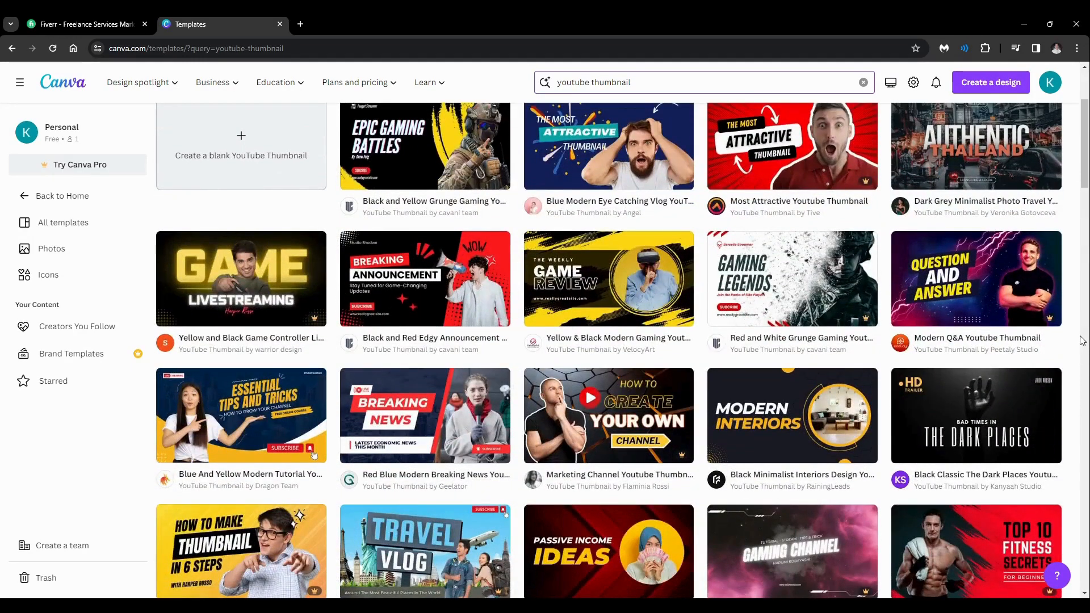
pyautogui.scroll(-2, 1080, 342)
pyautogui.scroll(3, 1078, 343)
pyautogui.scroll(-1, 1071, 344)
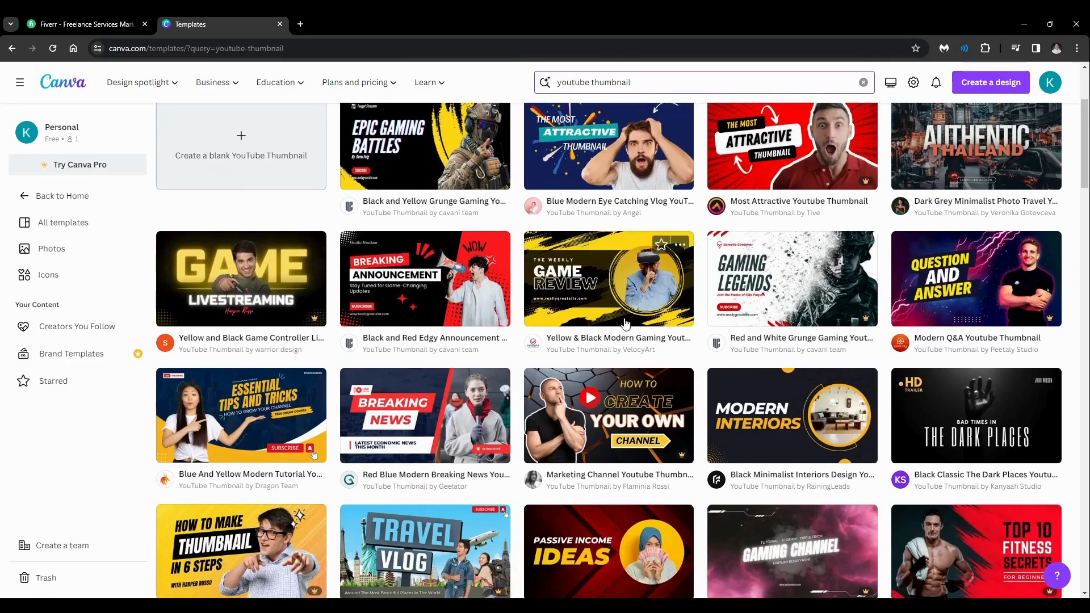
pyautogui.click(628, 298)
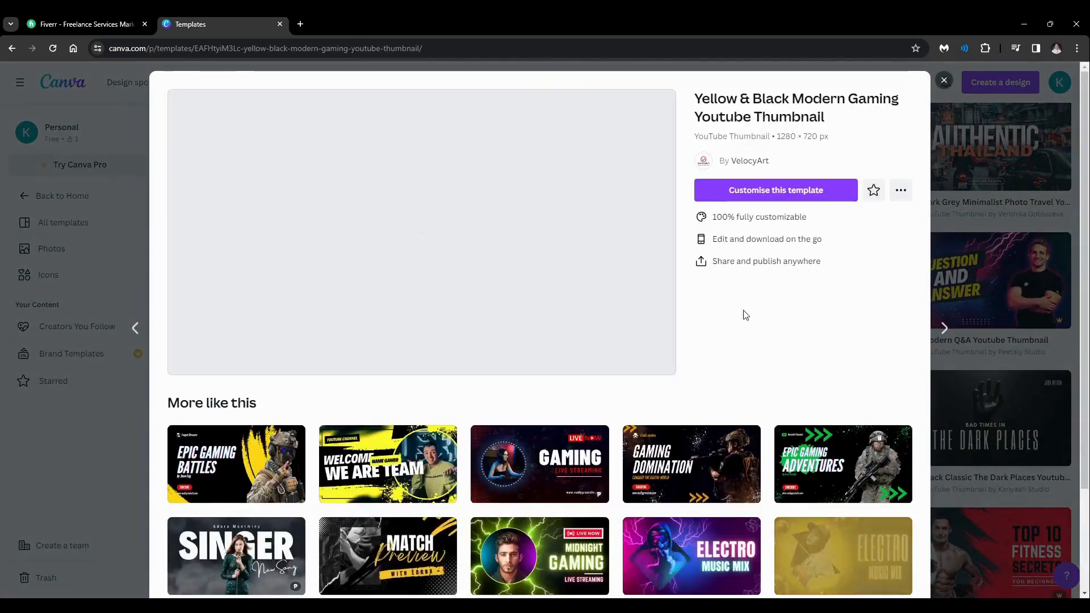
pyautogui.click(779, 200)
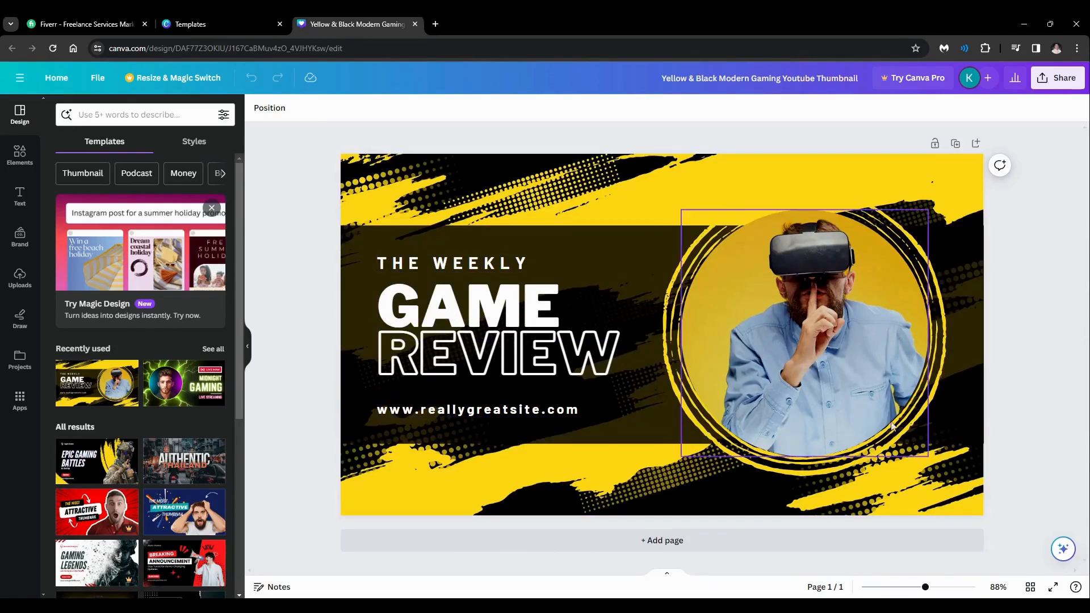
# - Change the large solid white headline word on the thumbnail to TYPING
pyautogui.click(478, 263)
pyautogui.click(479, 261)
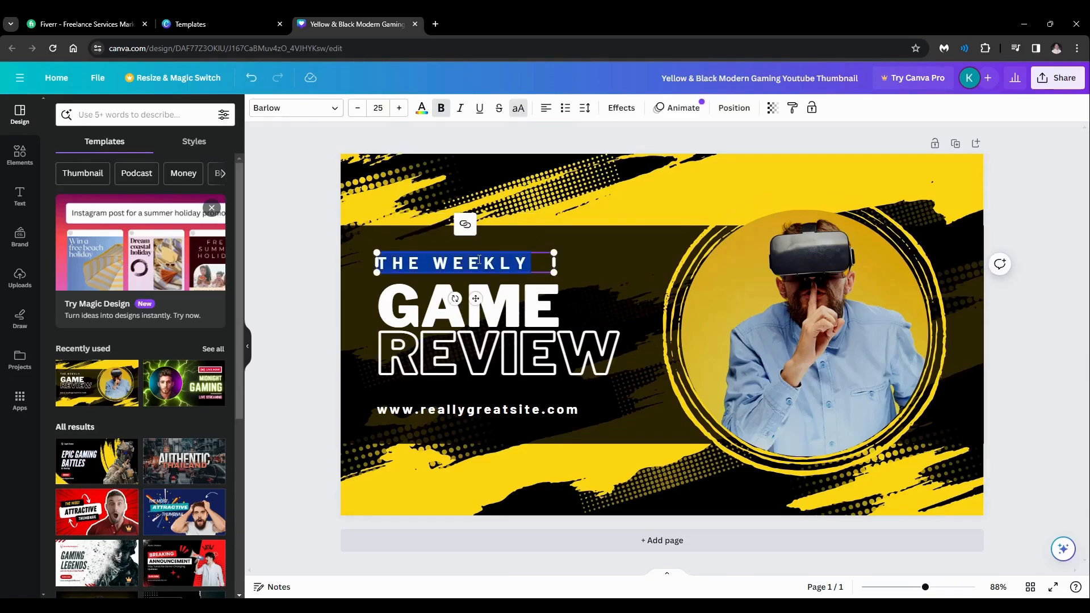
pyautogui.doubleClick(506, 289)
pyautogui.write('T')
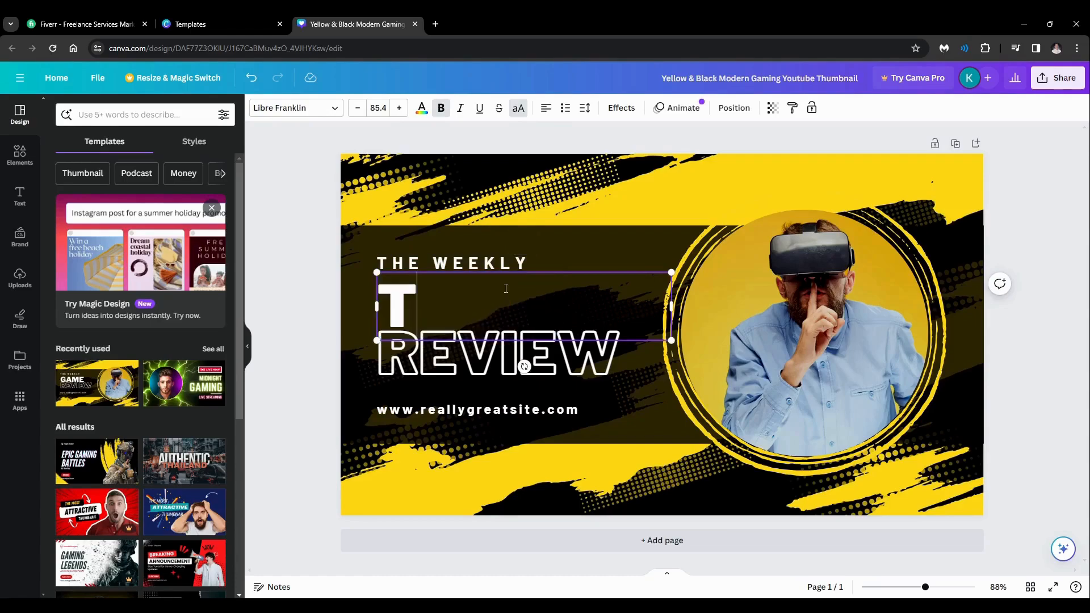
pyautogui.write('YPING')
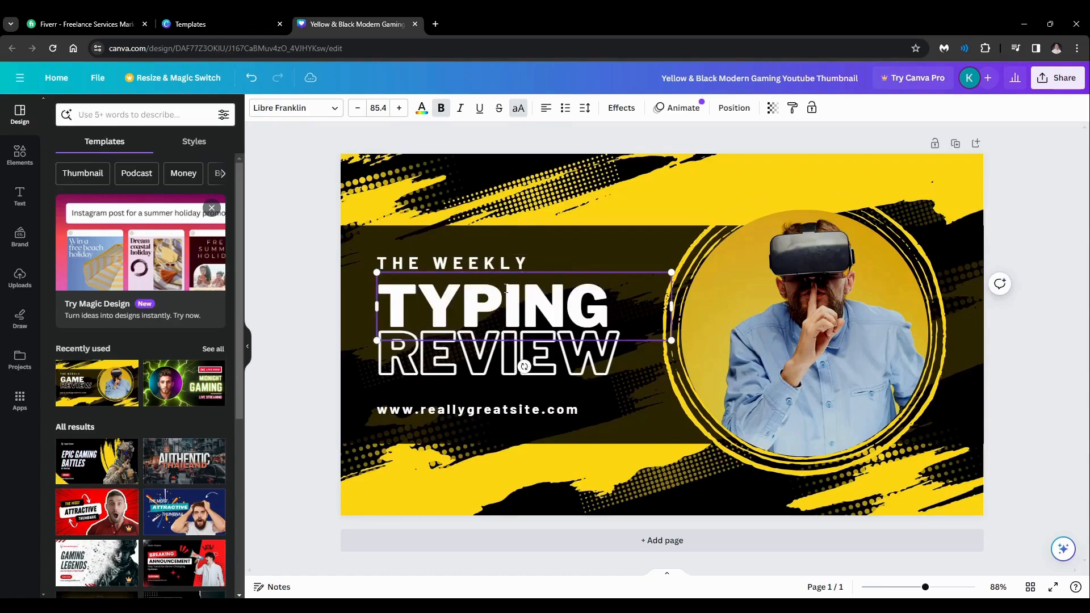
# - Change the outlined word beneath the TYPING headline to SERVICES and deselect it
pyautogui.click(511, 358)
pyautogui.click(511, 358)
pyautogui.write('SERVICES')
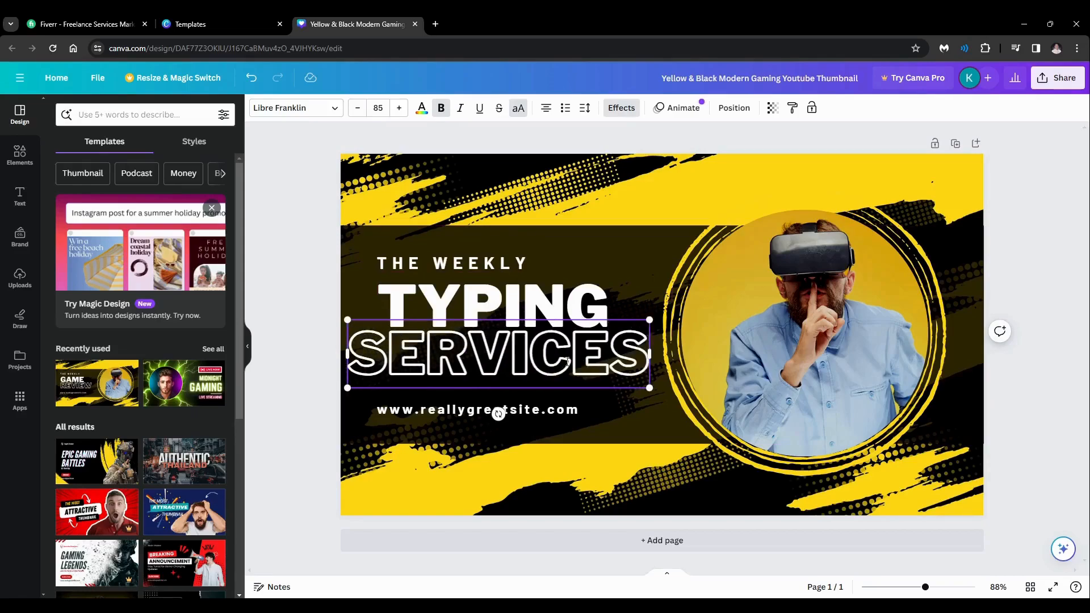
pyautogui.click(1062, 349)
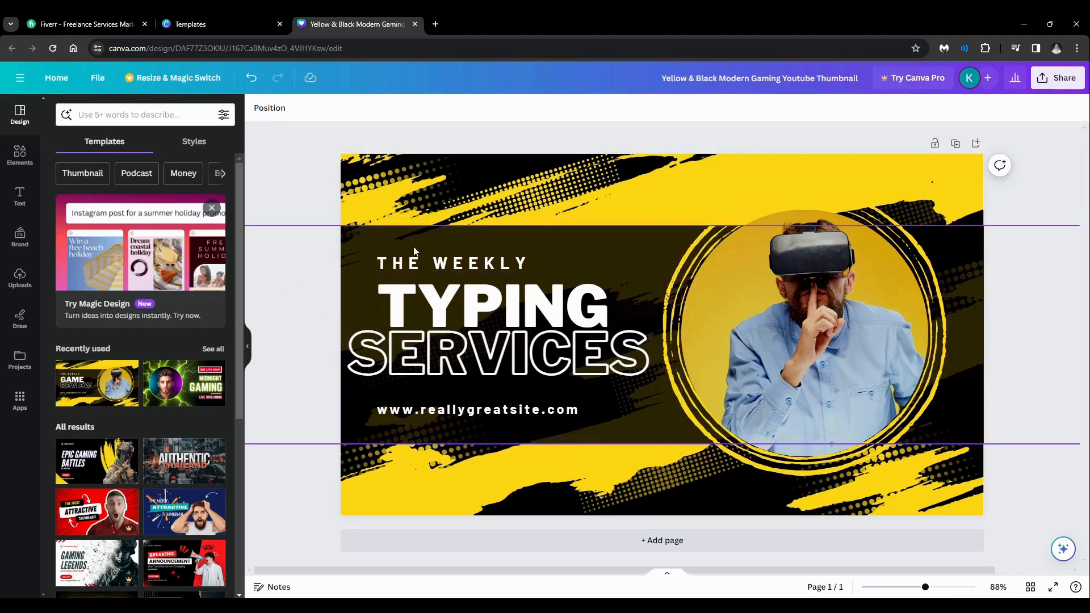
# - Replace the small text line above the TYPING headline with ORDER NOW!
pyautogui.click(439, 265)
pyautogui.click(439, 265)
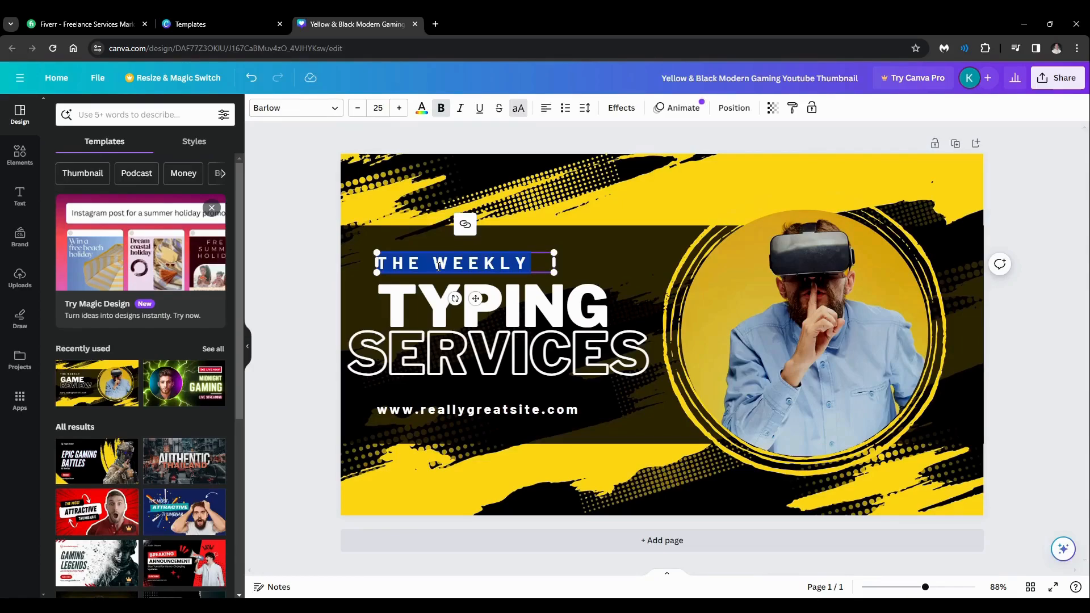
pyautogui.write('DER NOW!')
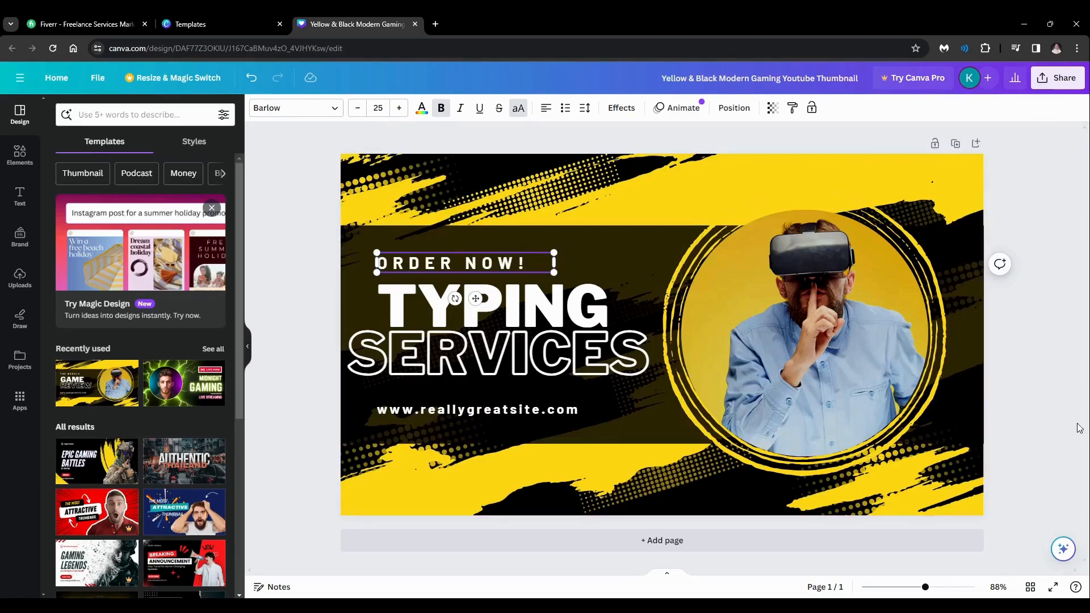
# - Replace the website address line beneath the SERVICES headline with $10 and deselect it
pyautogui.click(1037, 409)
pyautogui.click(530, 413)
pyautogui.click(530, 413)
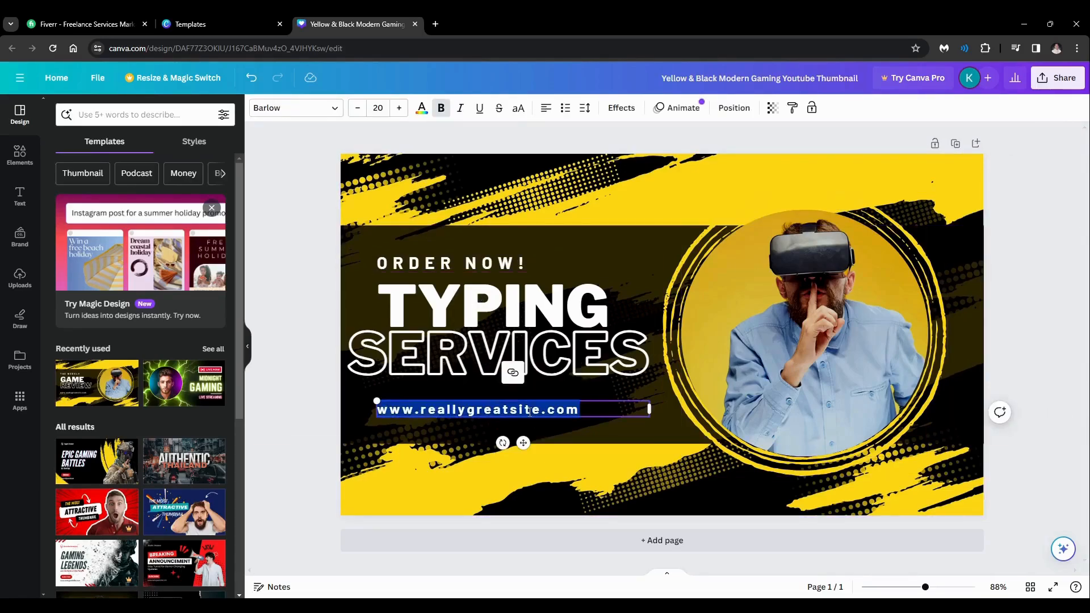
pyautogui.write('for')
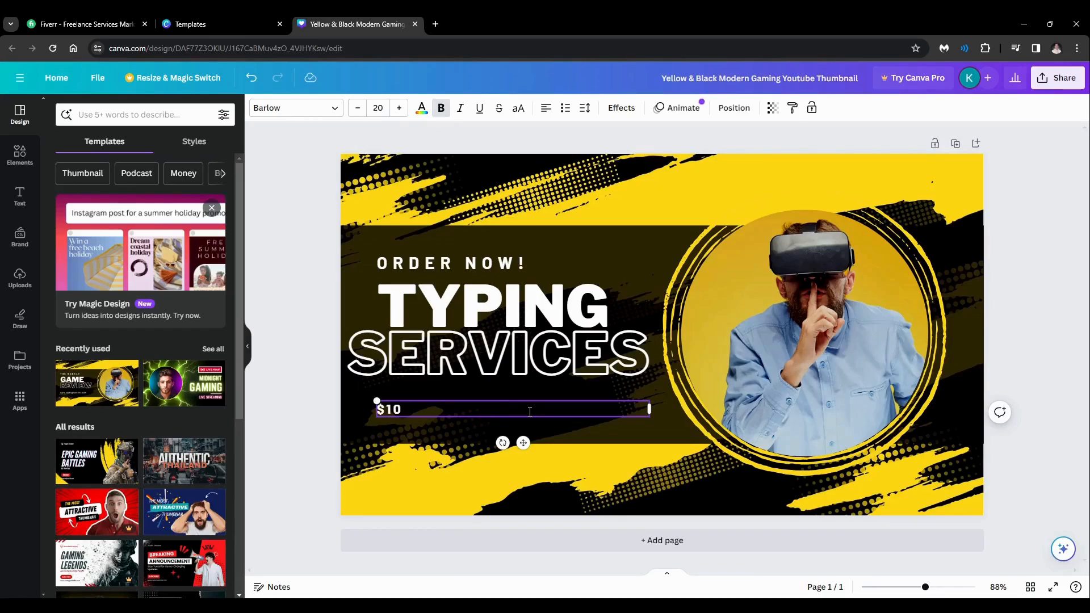
pyautogui.click(1034, 437)
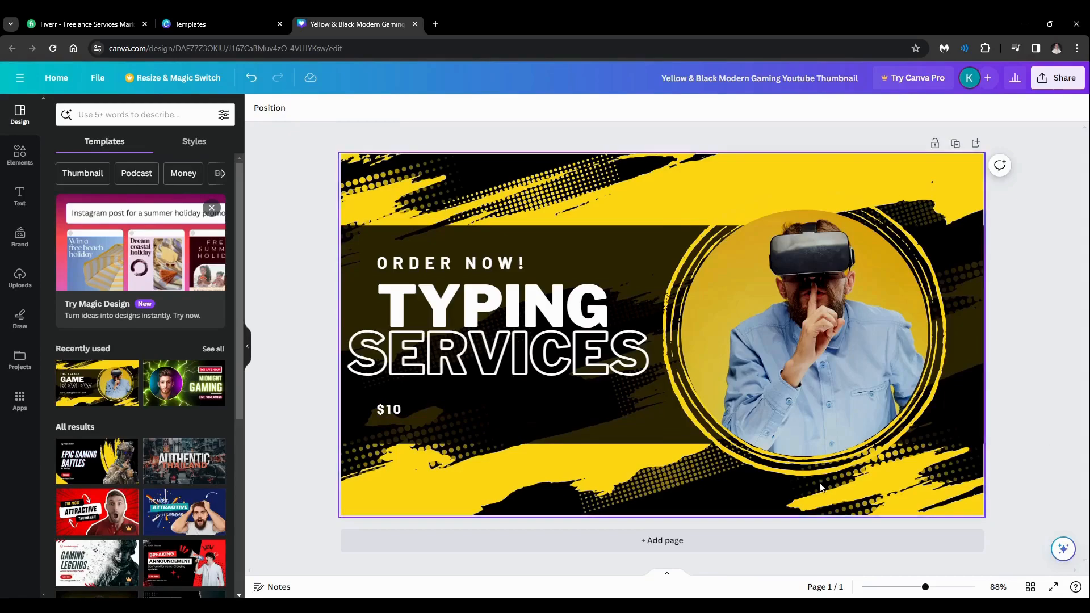
# - Apply the Neon effect to the $10 text and narrow its text box to fit the price
pyautogui.click(426, 410)
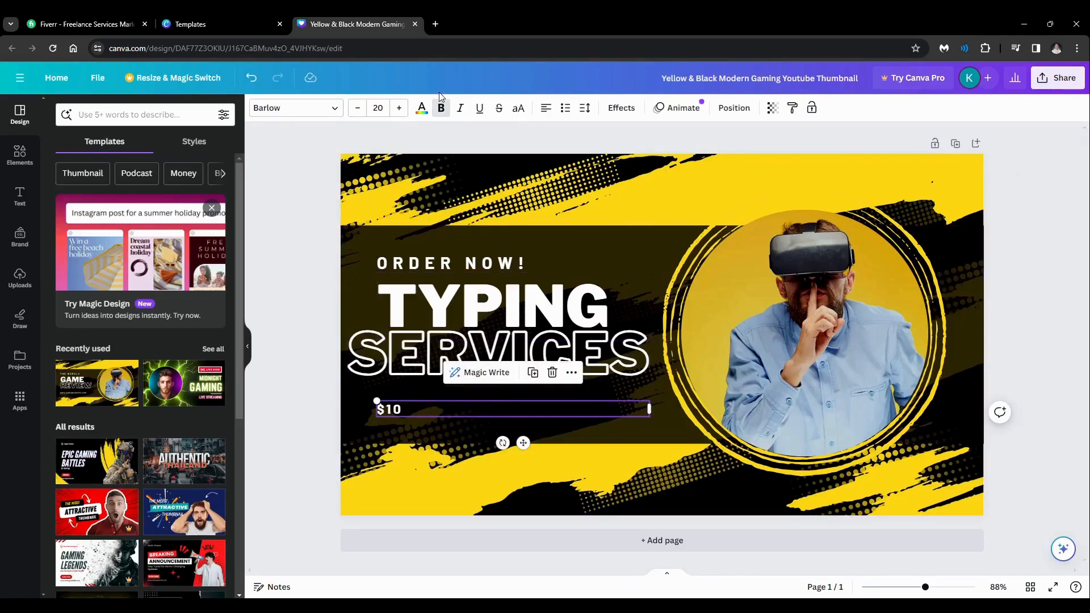
pyautogui.click(622, 108)
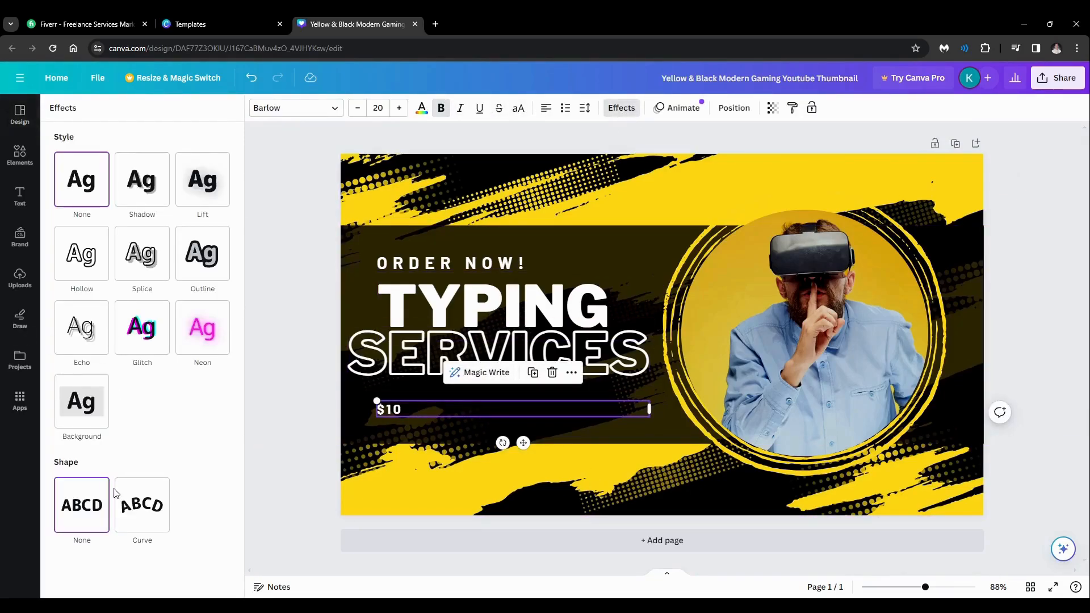
pyautogui.click(202, 358)
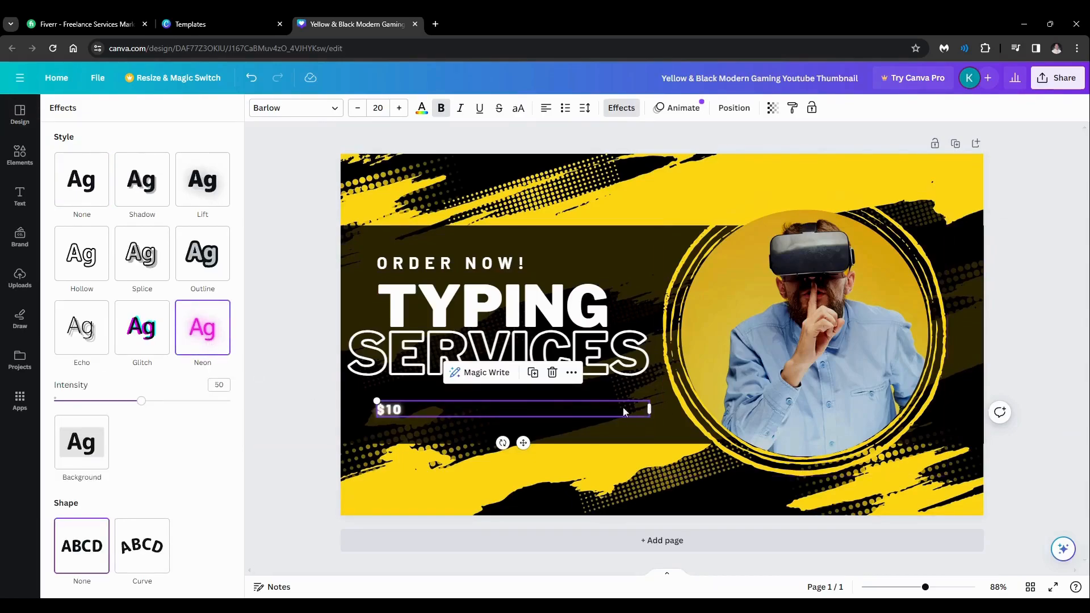
pyautogui.moveTo(649, 410); pyautogui.dragTo(409, 410)
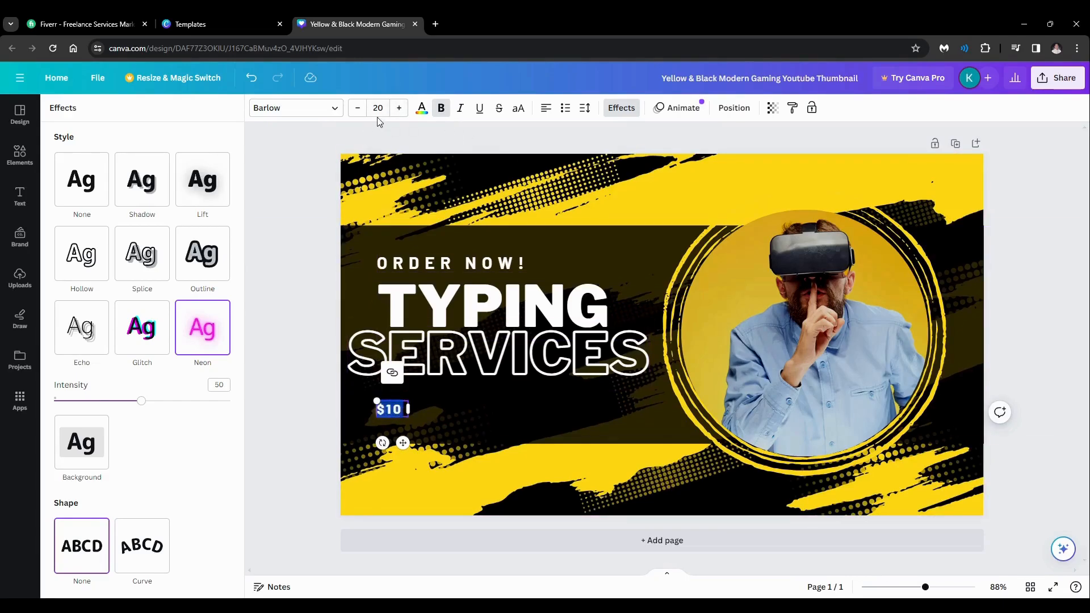
# - Set the $10 text's font size to 36 and widen its box so the price fits on one line
pyautogui.click(399, 108)
pyautogui.click(399, 108)
pyautogui.click(399, 108)
pyautogui.click(399, 107)
pyautogui.click(399, 108)
pyautogui.click(400, 108)
pyautogui.click(401, 108)
pyautogui.click(401, 108)
pyautogui.click(378, 108)
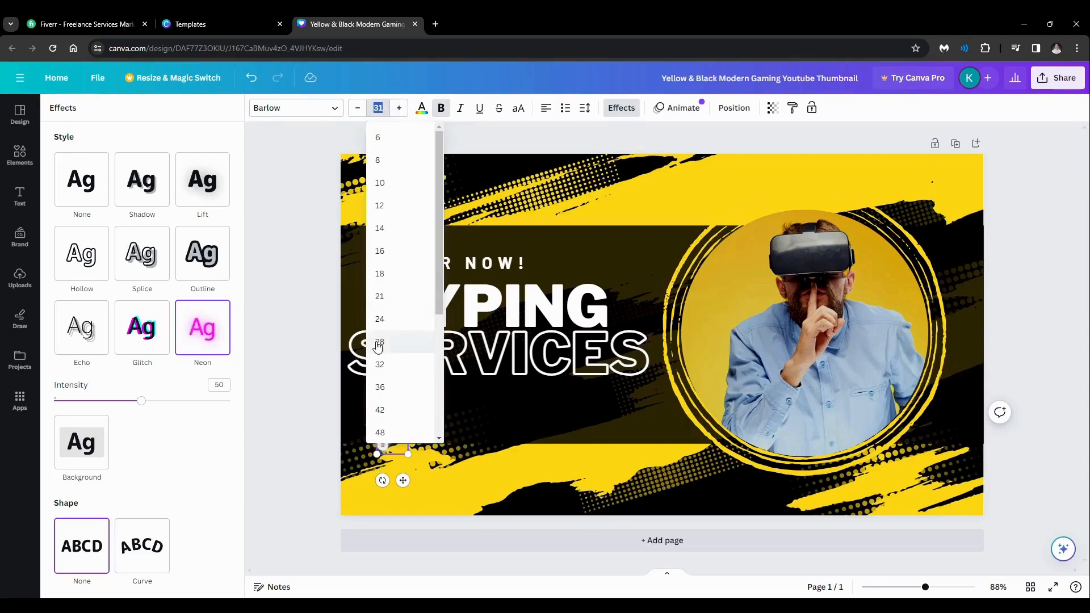
pyautogui.click(390, 389)
pyautogui.moveTo(409, 441); pyautogui.dragTo(457, 441)
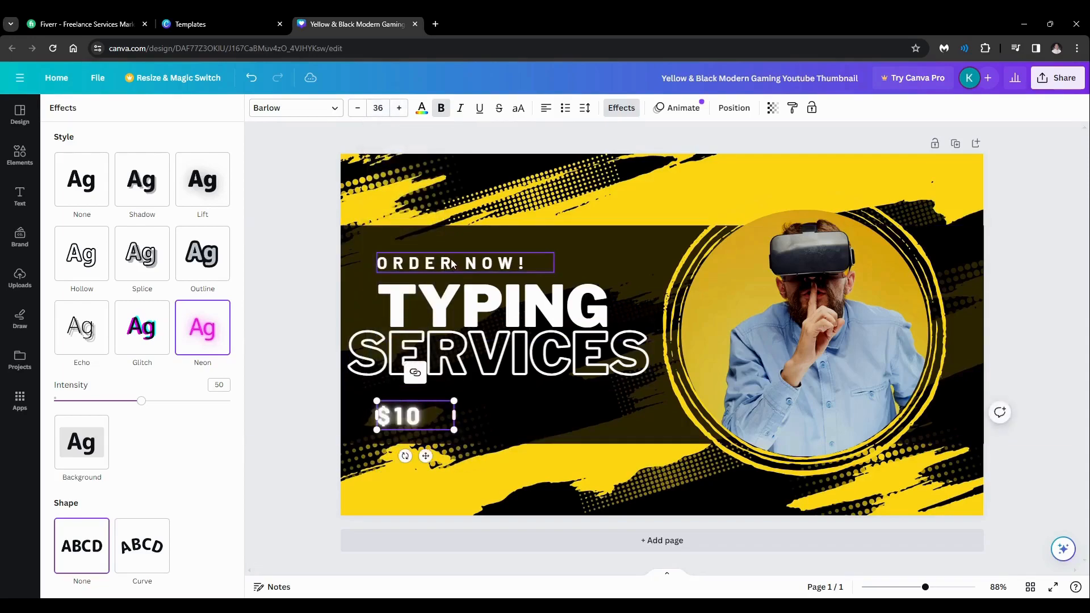
# - Apply the Neon effect to the ORDER NOW!, SERVICES and TYPING texts
pyautogui.click(430, 267)
pyautogui.click(212, 330)
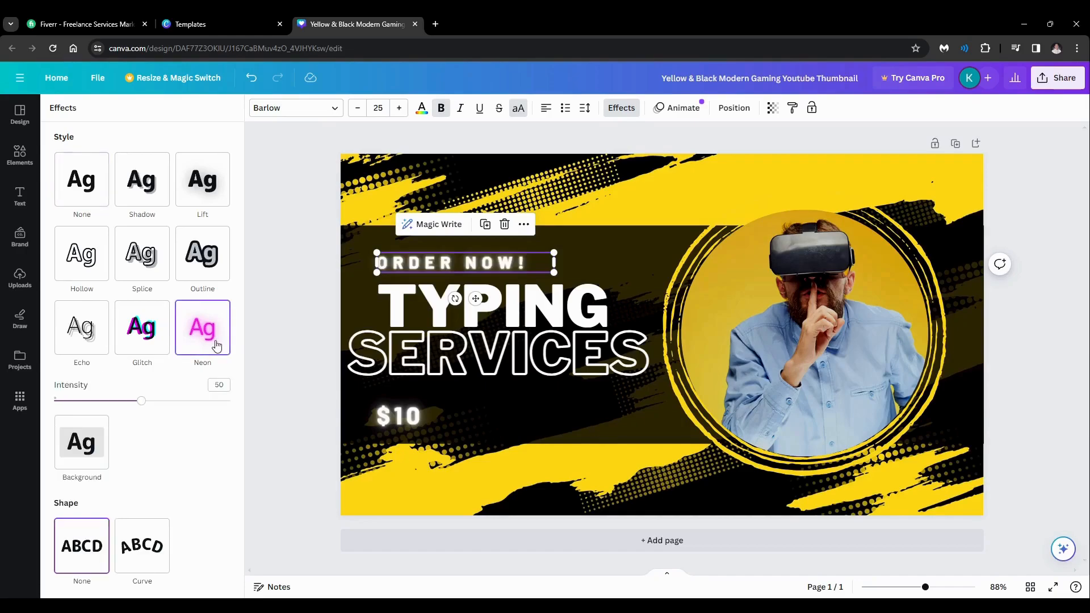
pyautogui.click(516, 364)
pyautogui.click(211, 369)
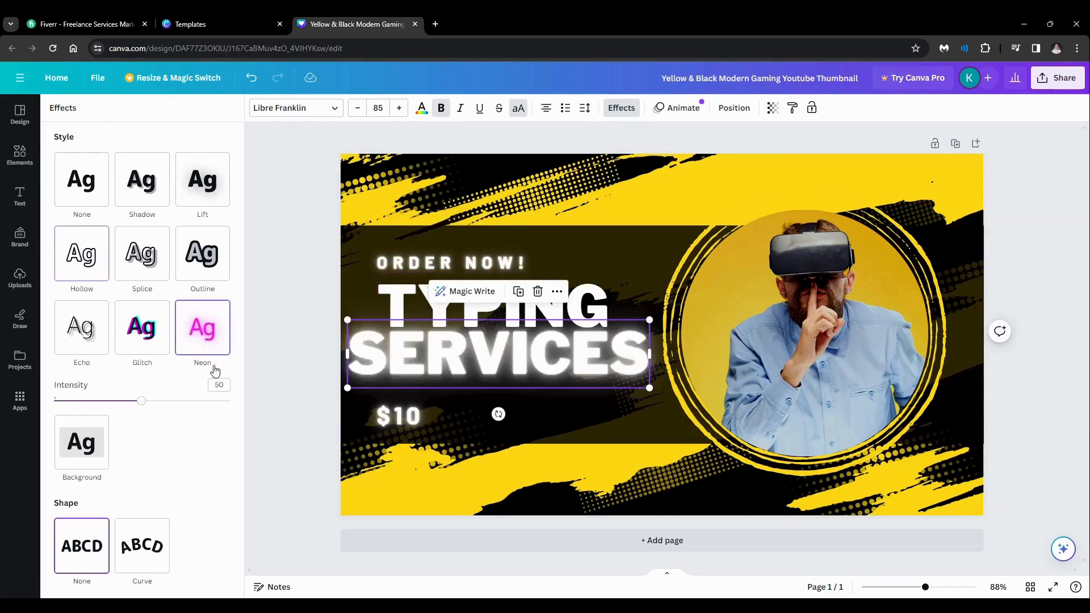
pyautogui.click(494, 306)
pyautogui.click(216, 331)
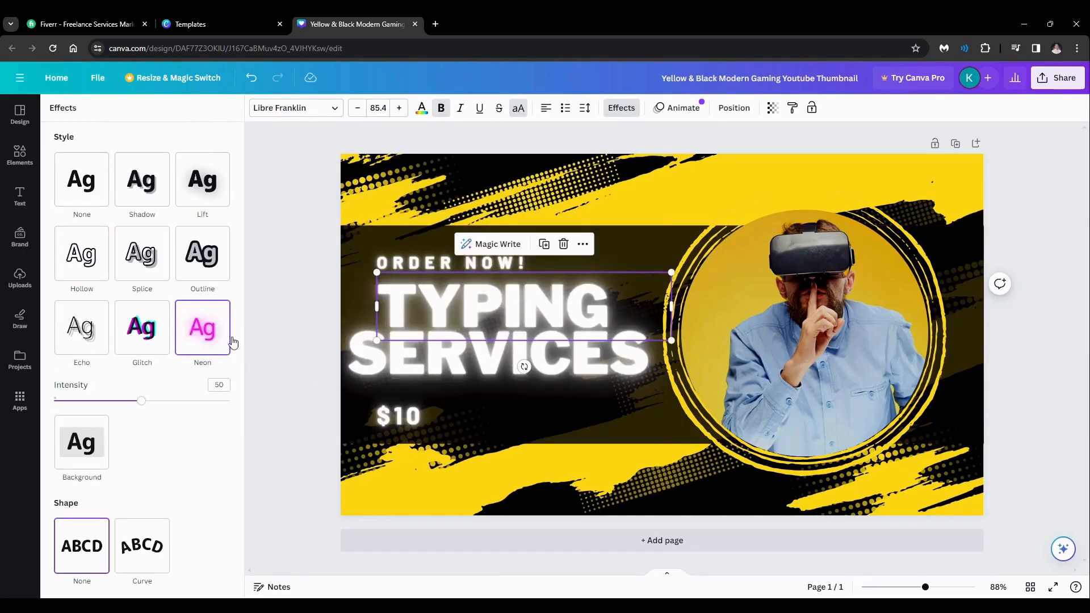
pyautogui.click(1027, 362)
# - Move SERVICES slightly down and shift TYPING left so the two headline words line up at their left edges
pyautogui.click(477, 361)
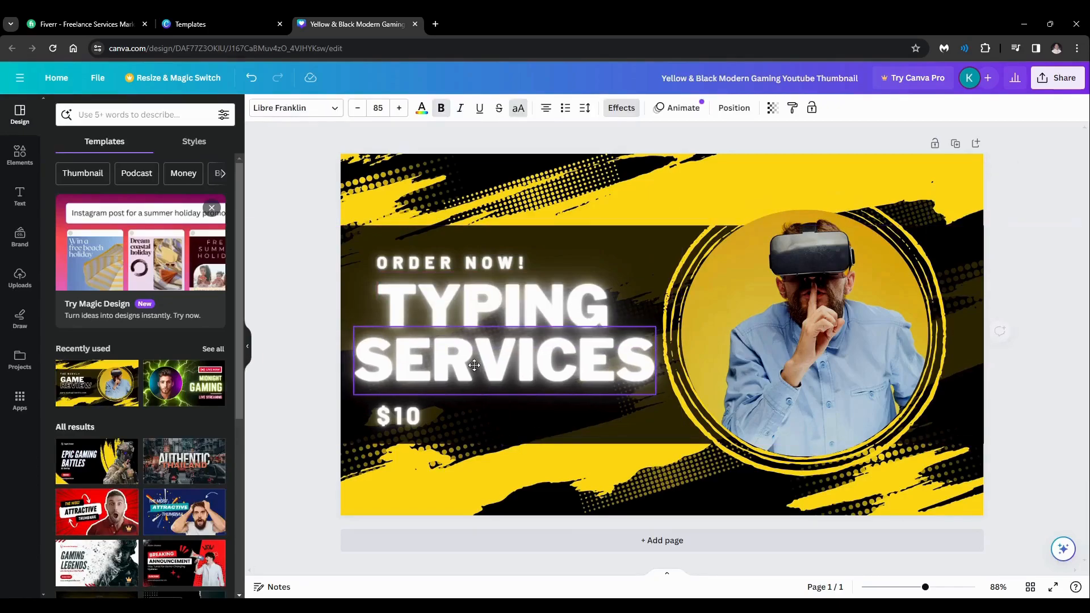
pyautogui.click(561, 307)
pyautogui.moveTo(562, 307); pyautogui.dragTo(530, 308)
pyautogui.click(596, 399)
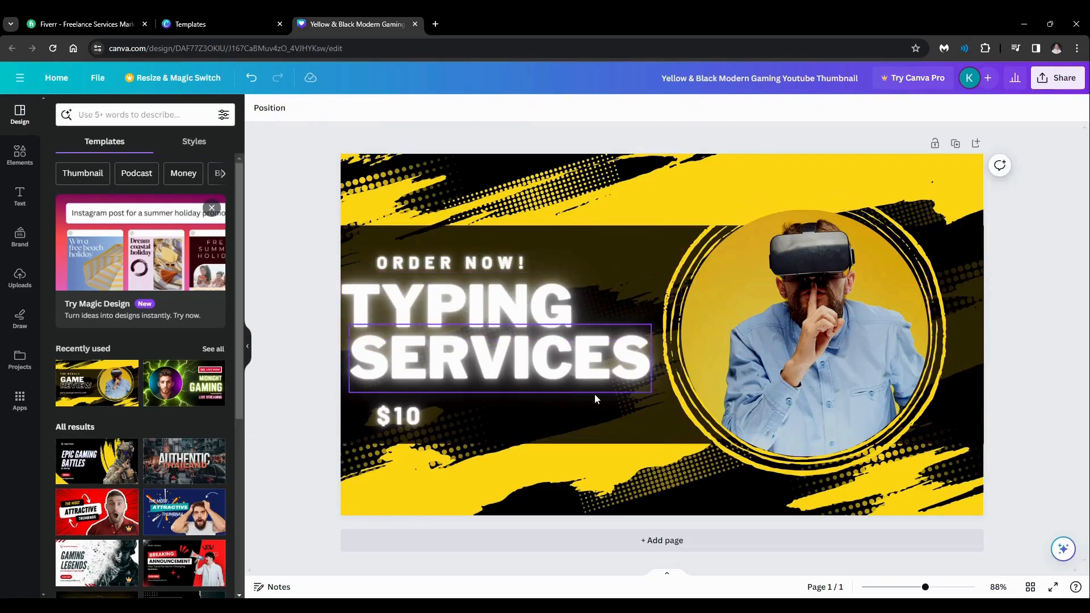
pyautogui.click(494, 309)
pyautogui.click(991, 380)
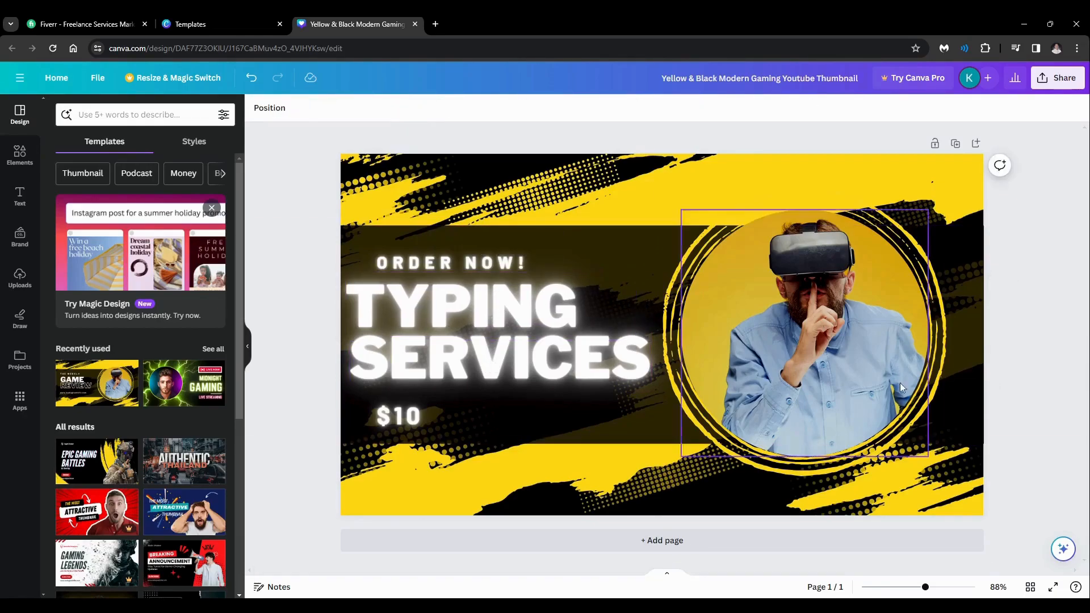
# - Move the ORDER NOW! line left to align with the TYPING headline's left edge and deselect it
pyautogui.moveTo(426, 263)
pyautogui.mouseDown()
pyautogui.moveTo(394, 263)
pyautogui.moveTo(438, 265)
pyautogui.mouseUp()
pyautogui.click(1006, 335)
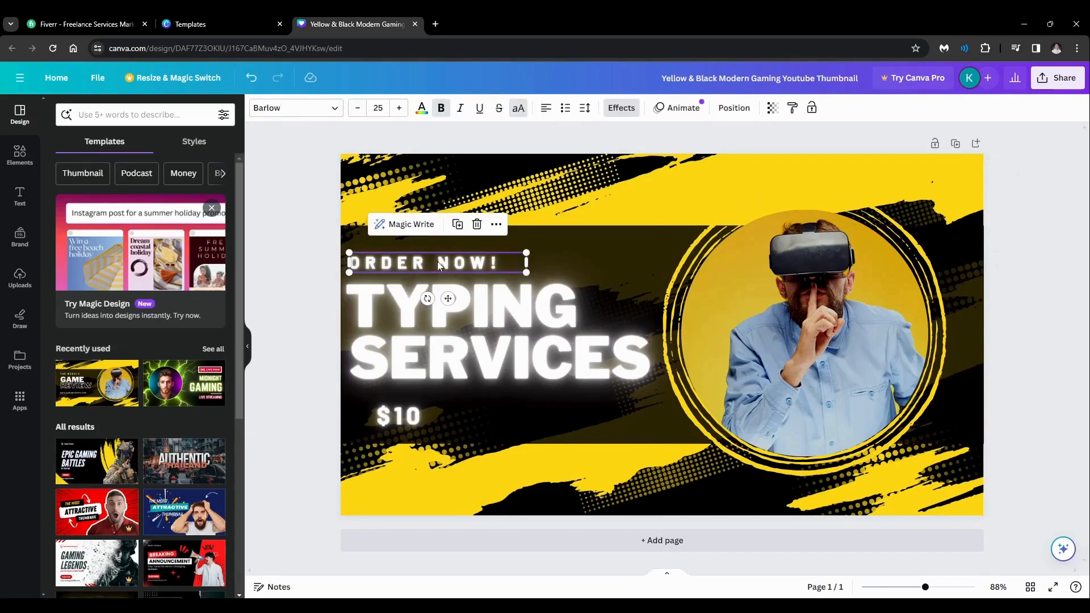
pyautogui.click(1075, 366)
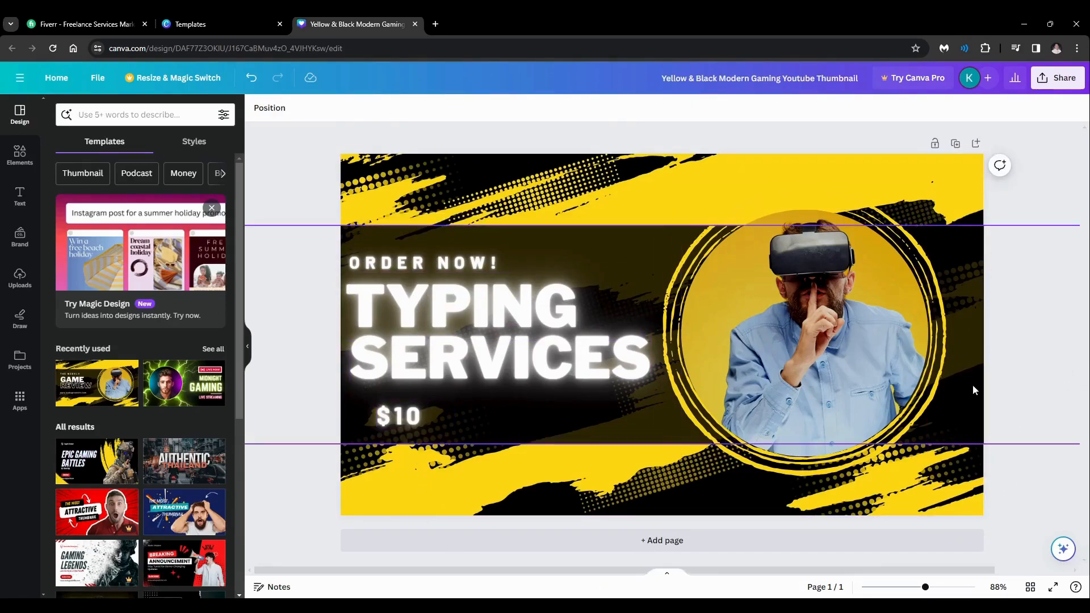
pyautogui.click(477, 306)
pyautogui.click(1005, 392)
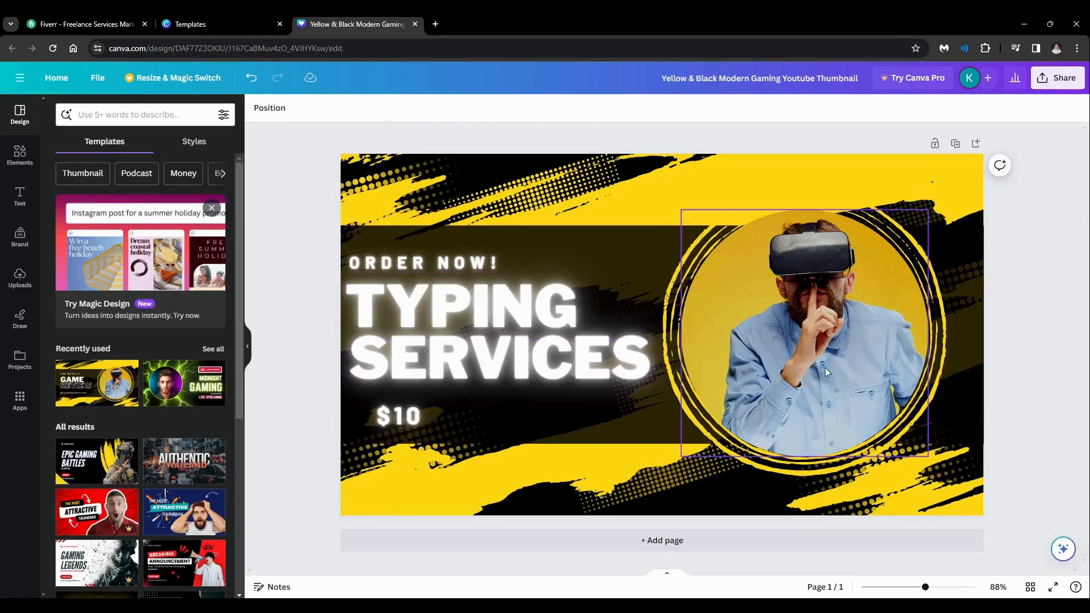
# - Delete the photo of the man in the VR headset from the circular frame
pyautogui.click(816, 353)
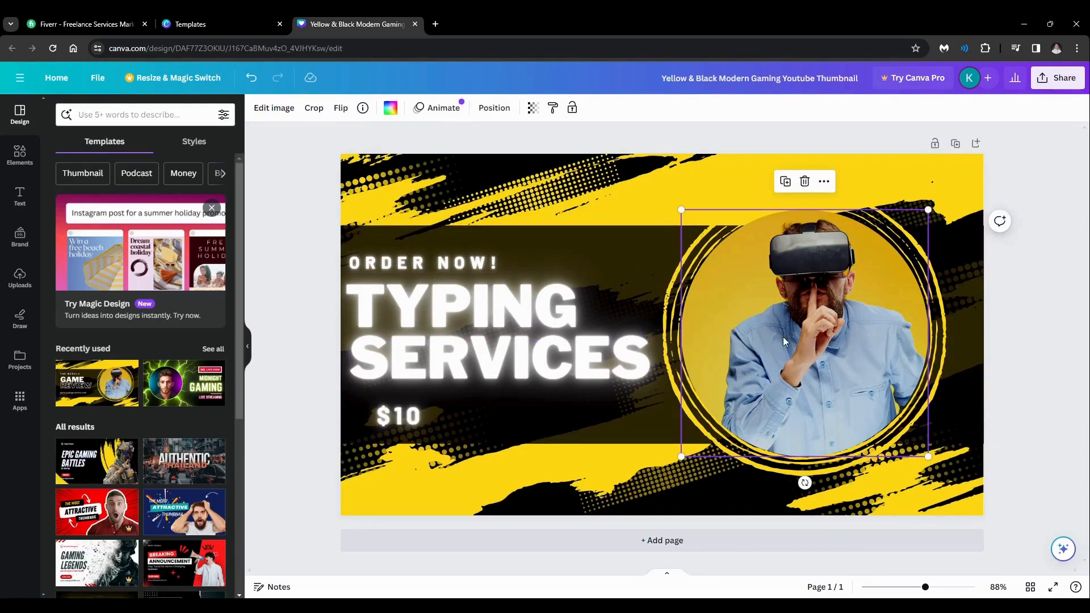
pyautogui.press('Delete')
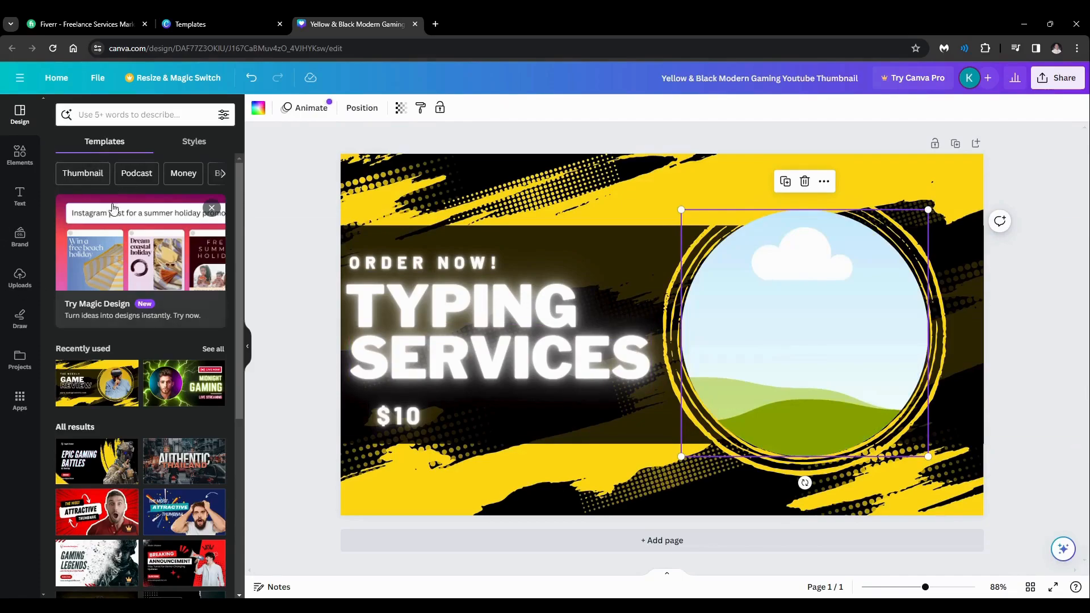
pyautogui.scroll(-1, 62, 261)
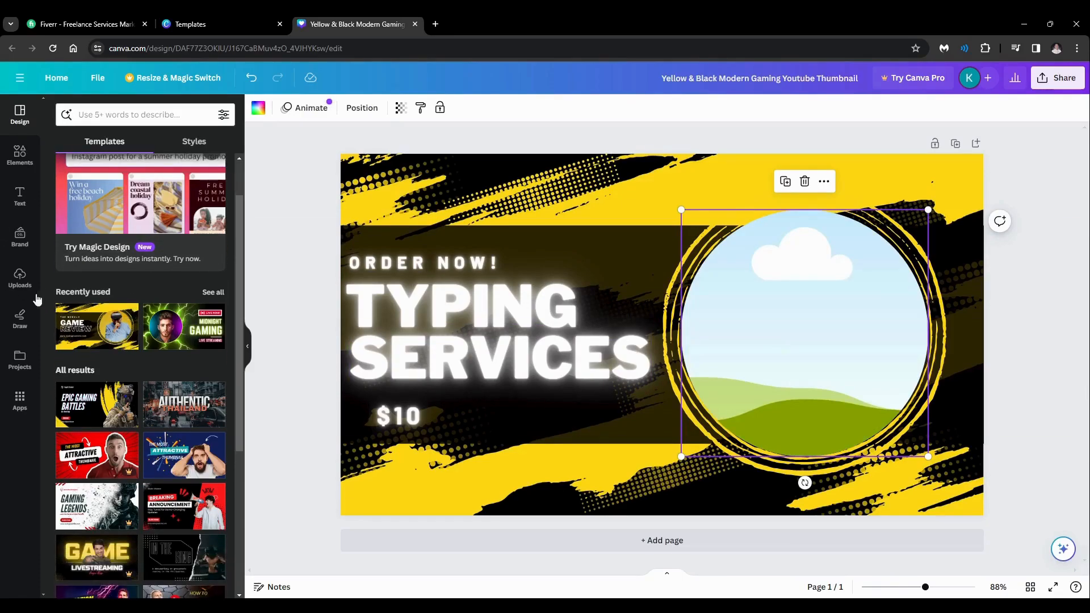
# - Search the elements library for TYPING
pyautogui.click(15, 249)
pyautogui.click(20, 152)
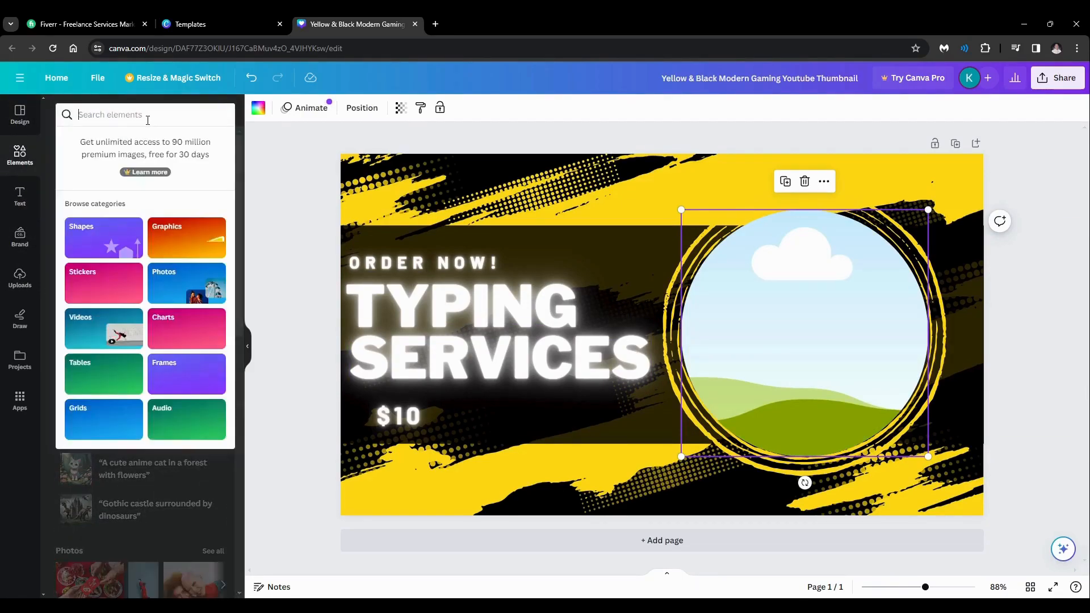
pyautogui.write('-TYPIN')
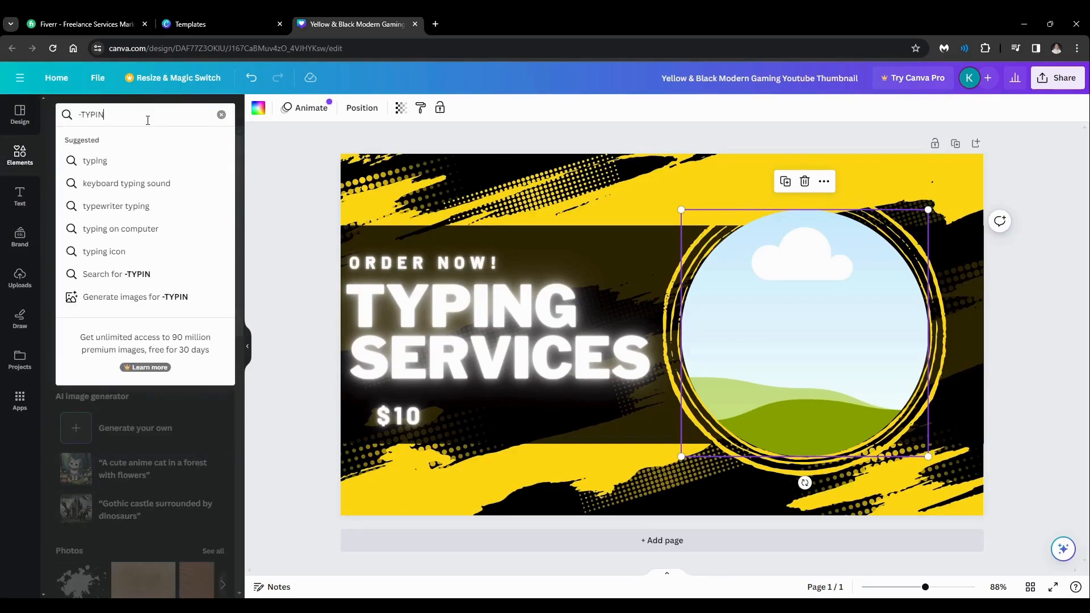
pyautogui.press('BackSpace')
pyautogui.press('BackSpace')
pyautogui.press('BackSpace')
pyautogui.write('TYPING')
pyautogui.press('Return')
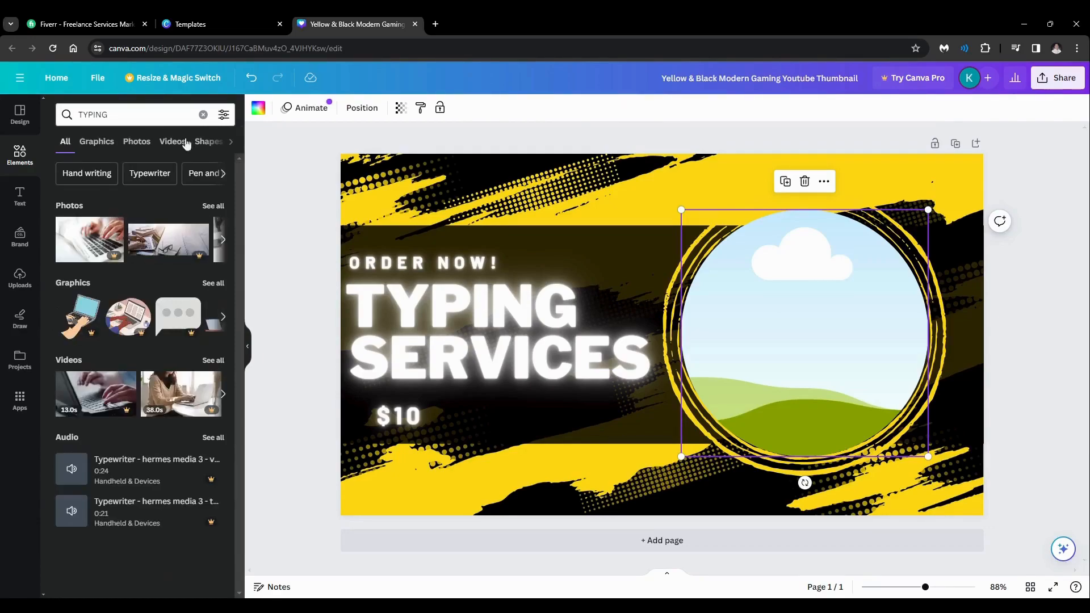
# - Try the overhead laptop photo in the circular frame and replace it with the close-up photo of hands typing on a laptop
pyautogui.click(222, 240)
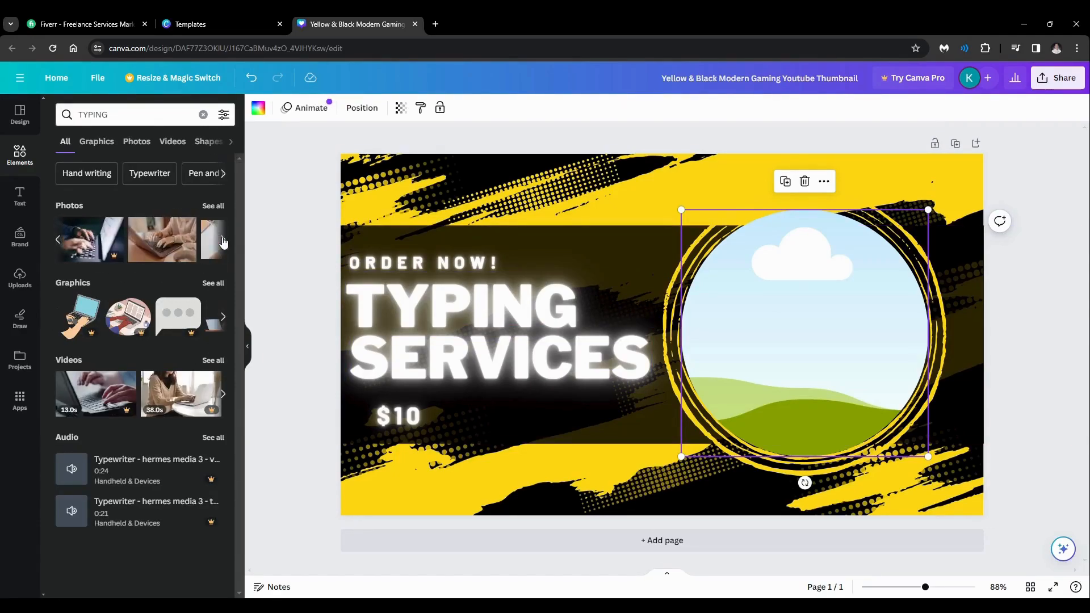
pyautogui.click(223, 240)
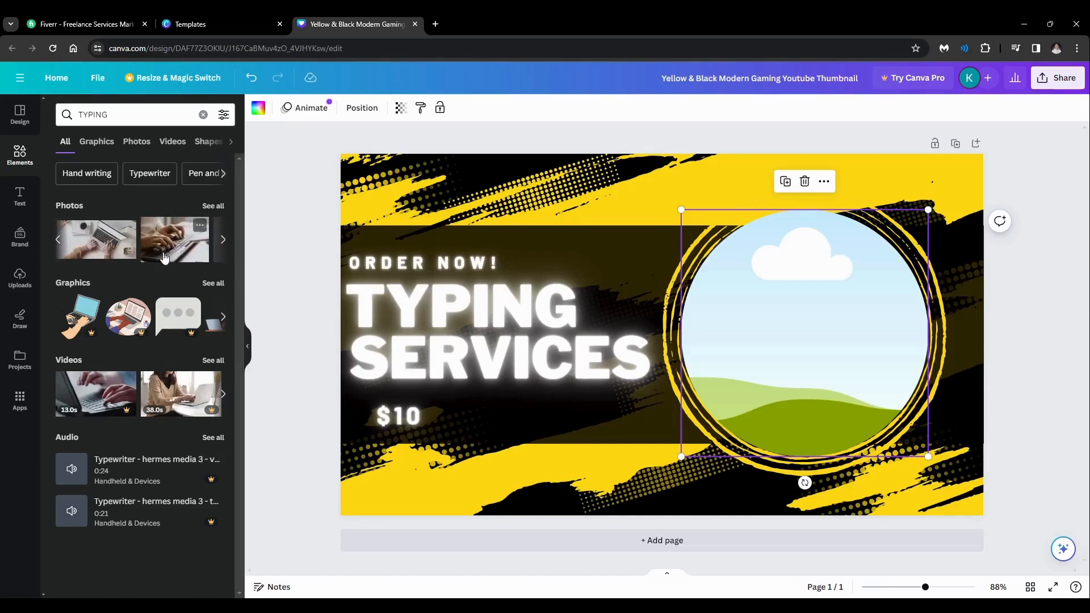
pyautogui.click(112, 245)
pyautogui.moveTo(761, 405); pyautogui.dragTo(891, 419)
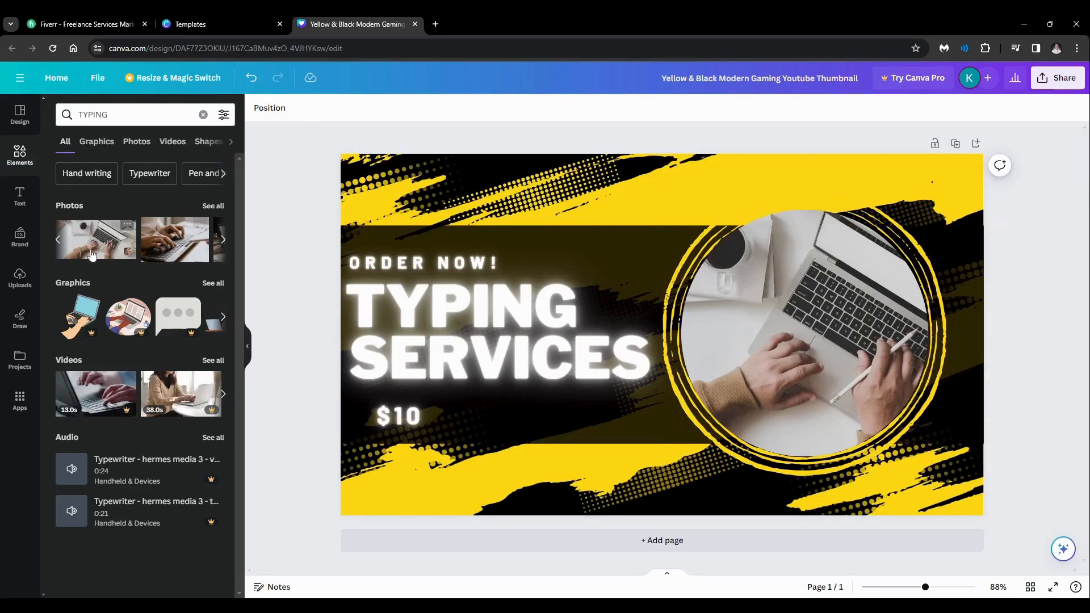
pyautogui.moveTo(159, 253); pyautogui.dragTo(738, 318)
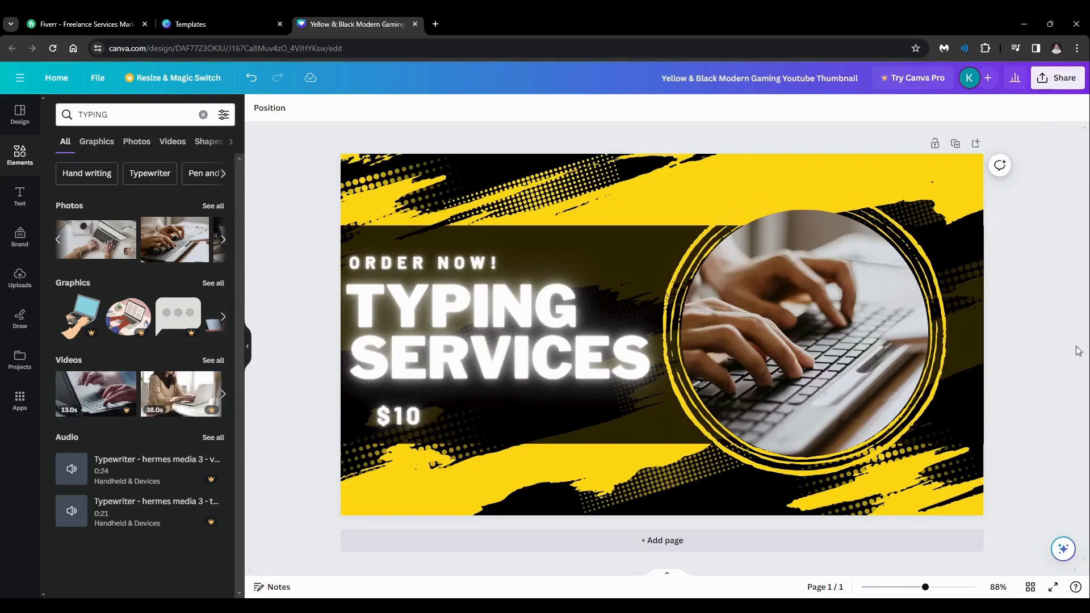
# - Download the finished thumbnail as a PNG file
pyautogui.click(1070, 81)
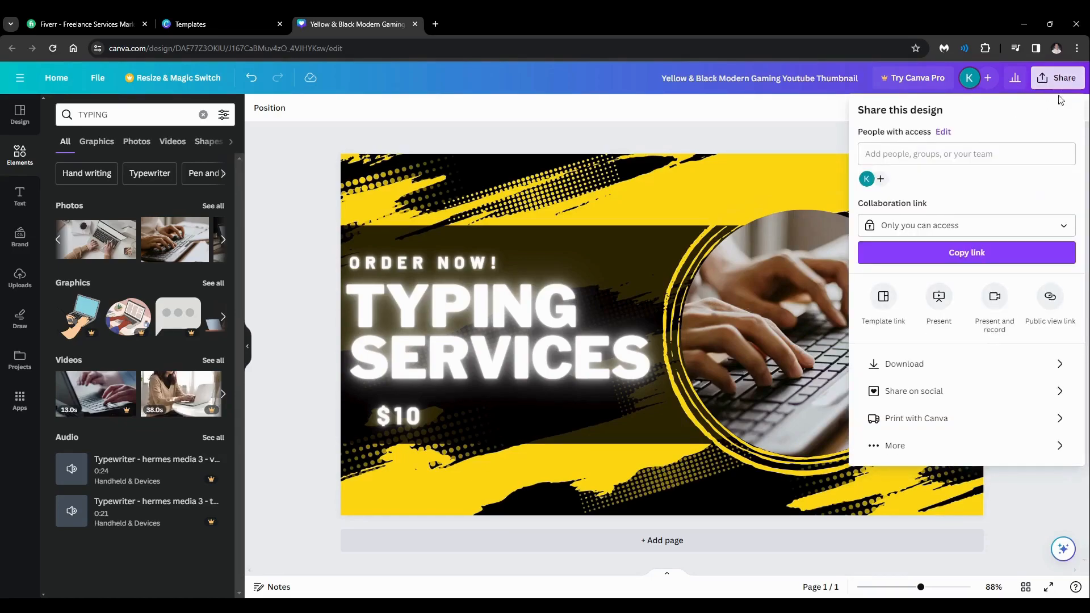
pyautogui.click(994, 366)
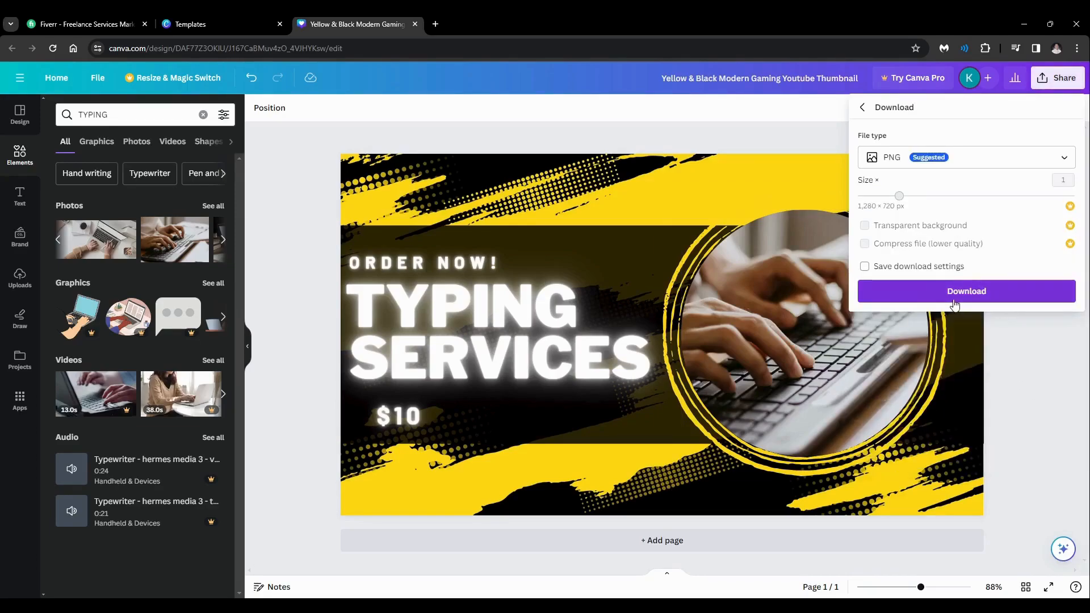
pyautogui.click(961, 296)
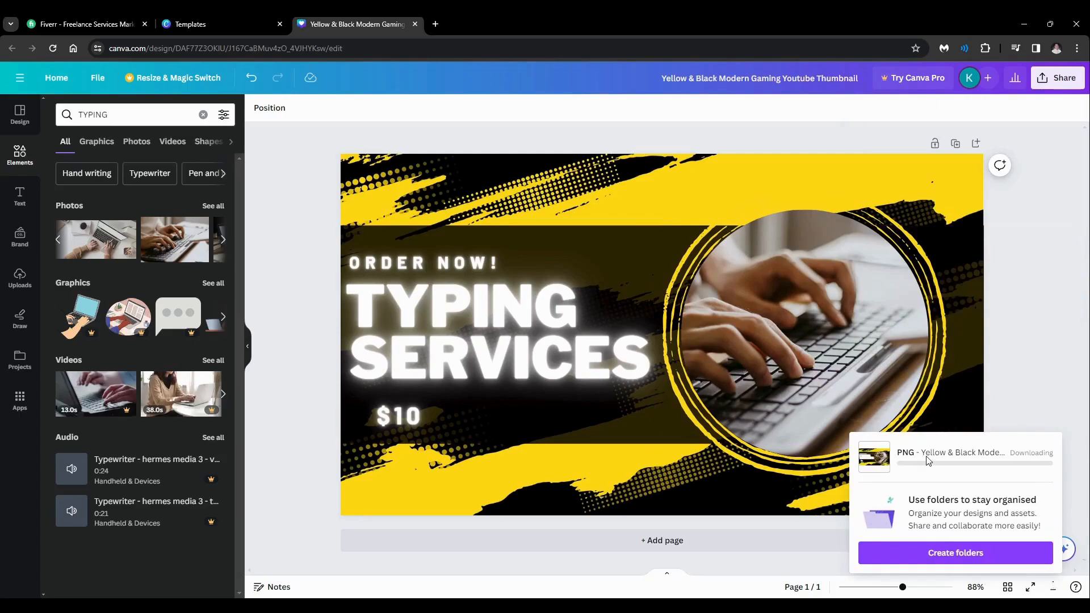